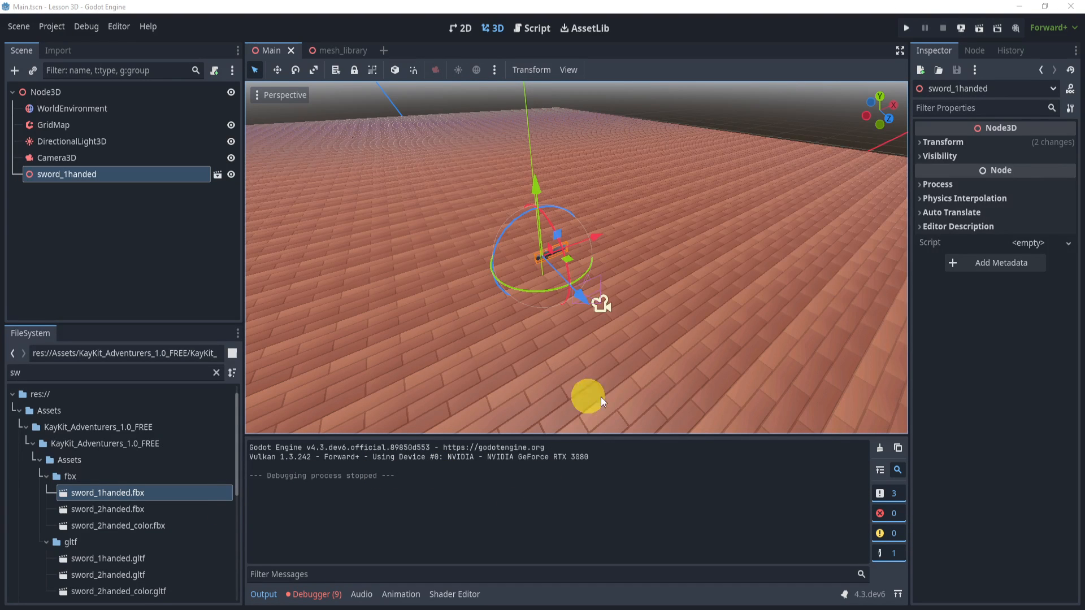
# Step: Run the project in debug, close it, then select WorldEnvironment and the sword_1handed node
pyautogui.click(906, 27)
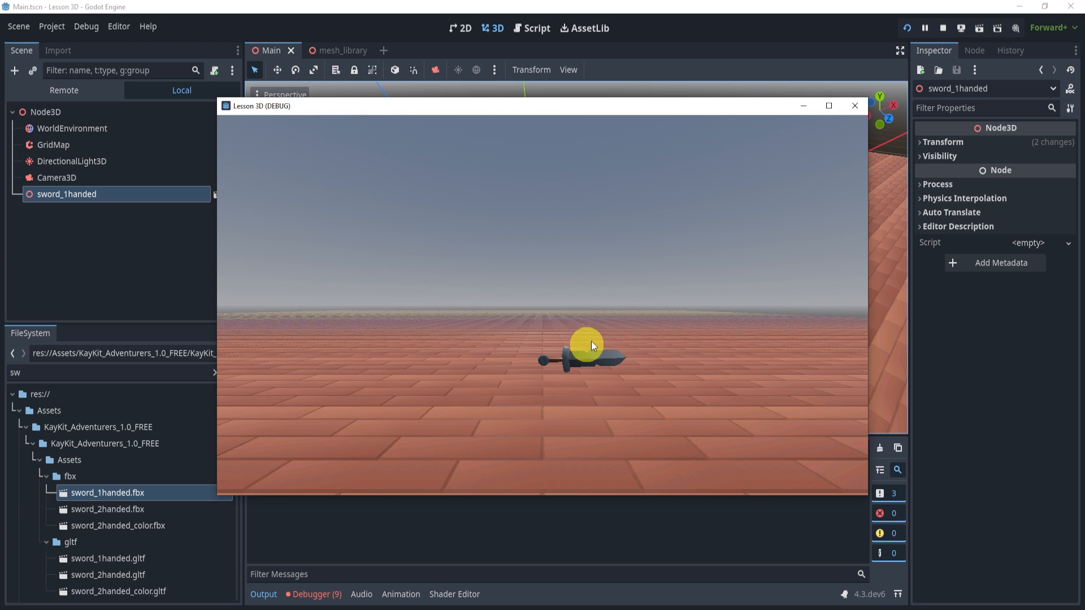
pyautogui.click(858, 110)
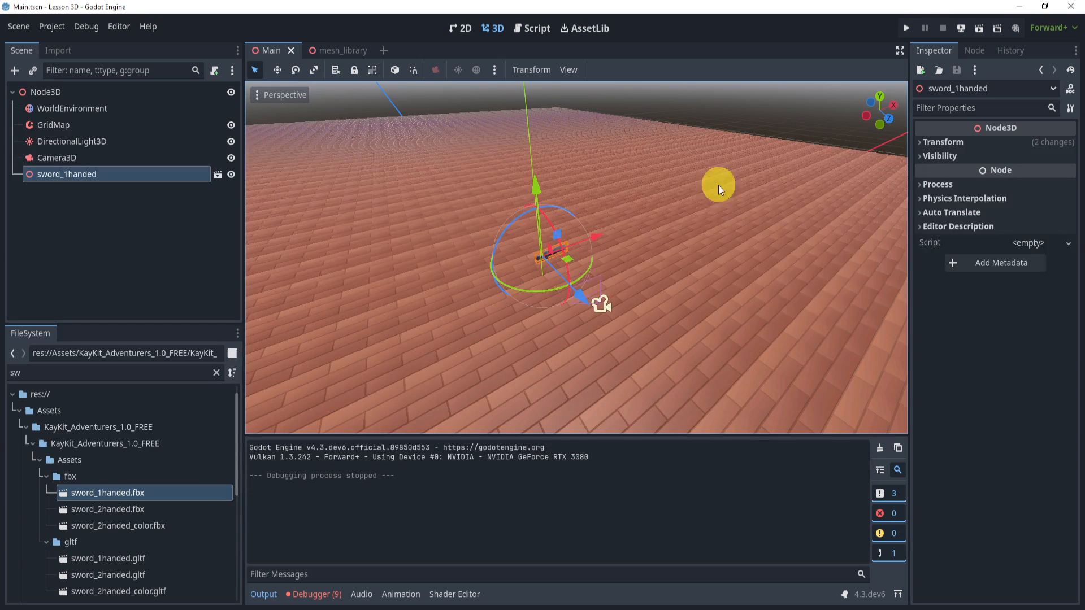
pyautogui.scroll(2, 596, 206)
pyautogui.scroll(2, 610, 216)
pyautogui.scroll(2, 611, 216)
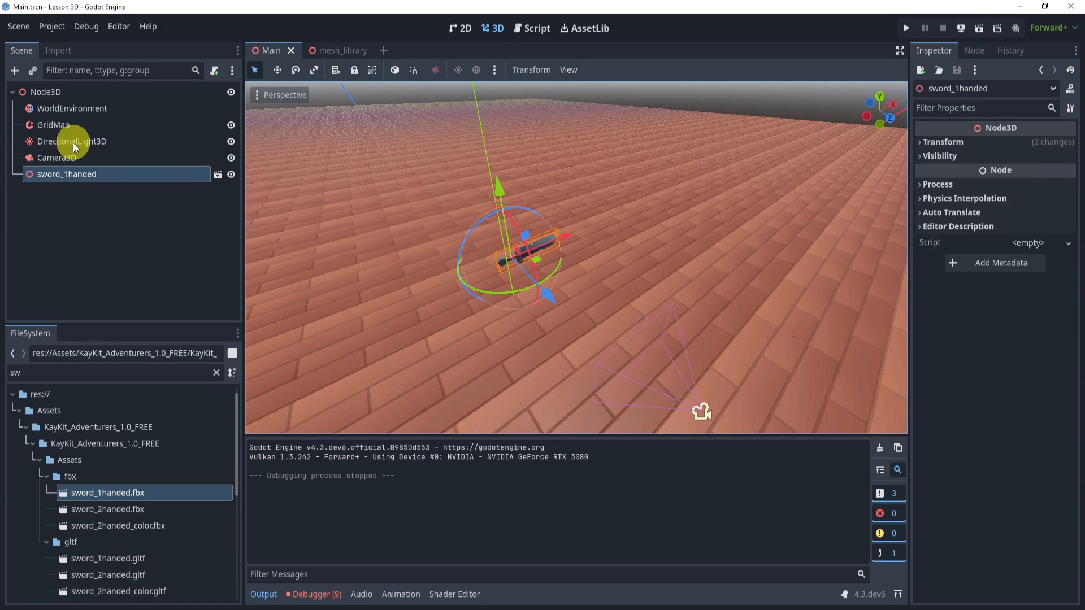
pyautogui.click(57, 108)
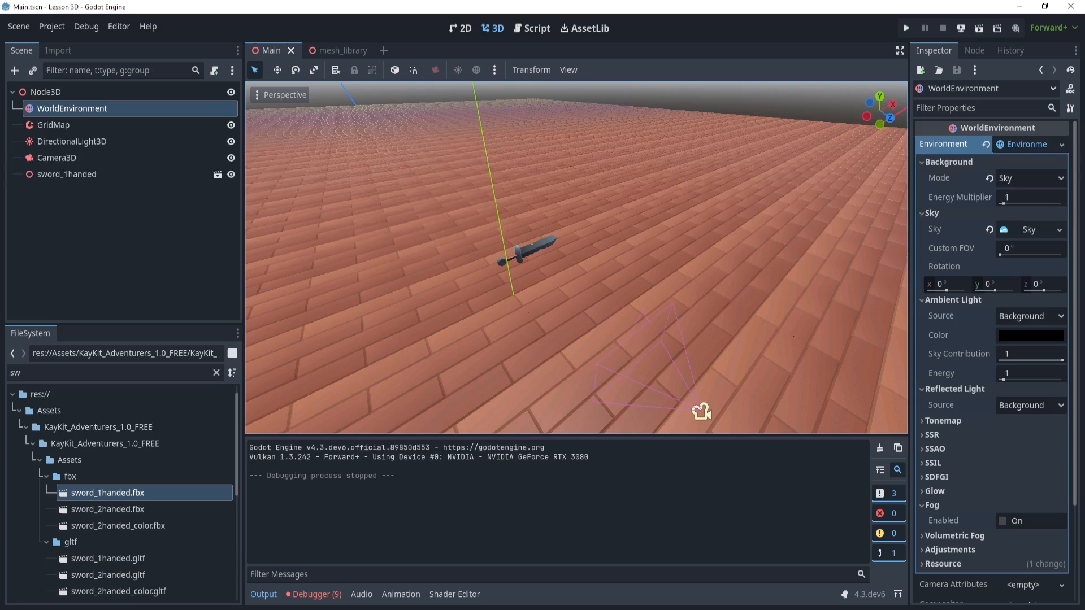
pyautogui.click(115, 174)
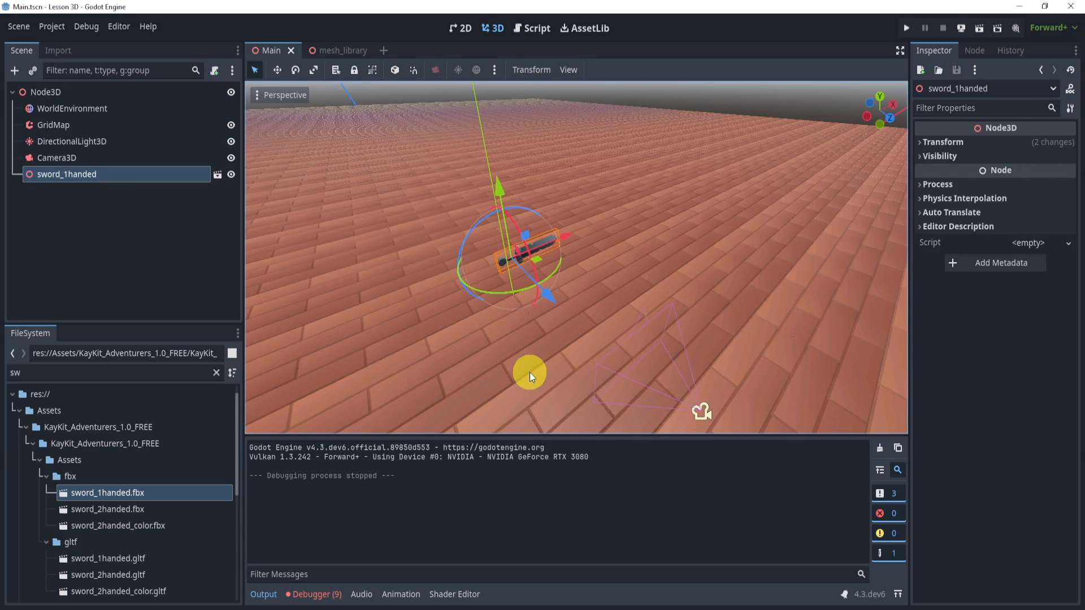
# Step: Make the sword_1handed instance local so its inner MeshInstance3D becomes editable
pyautogui.rightClick(59, 179)
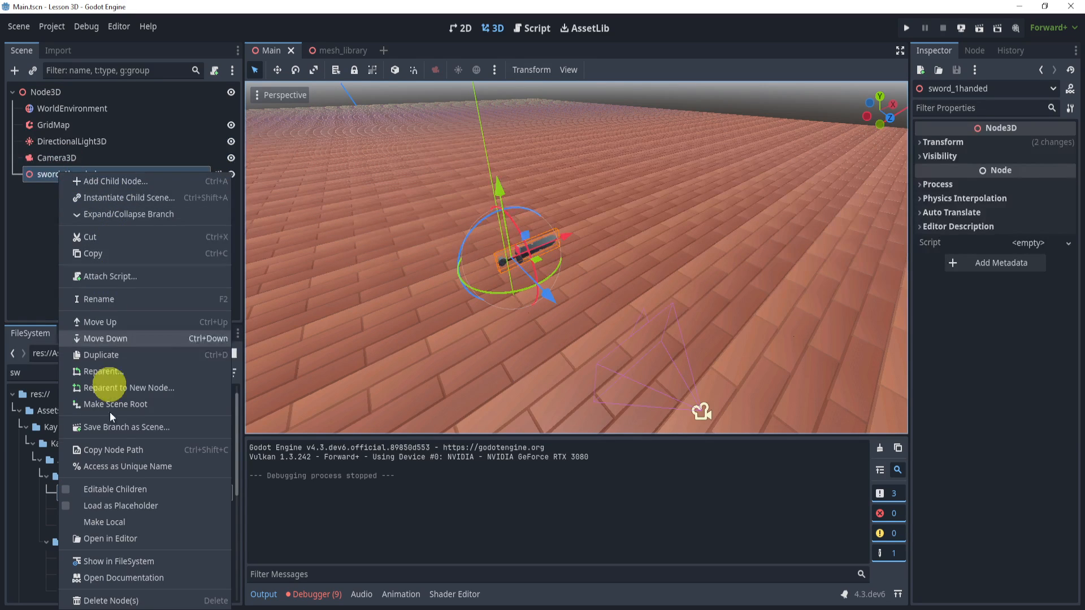
pyautogui.click(135, 522)
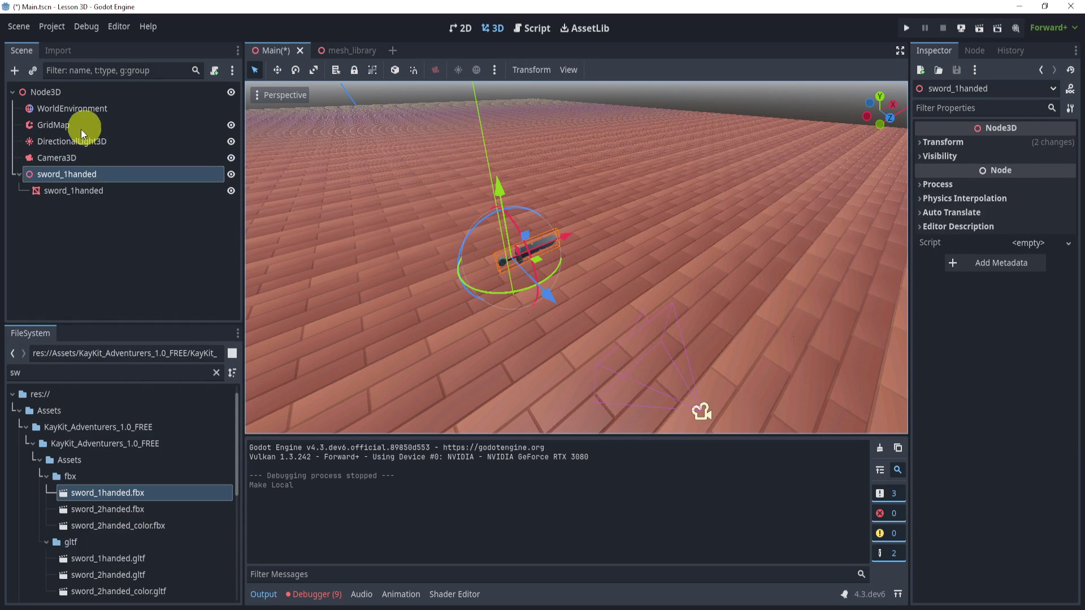
pyautogui.click(72, 190)
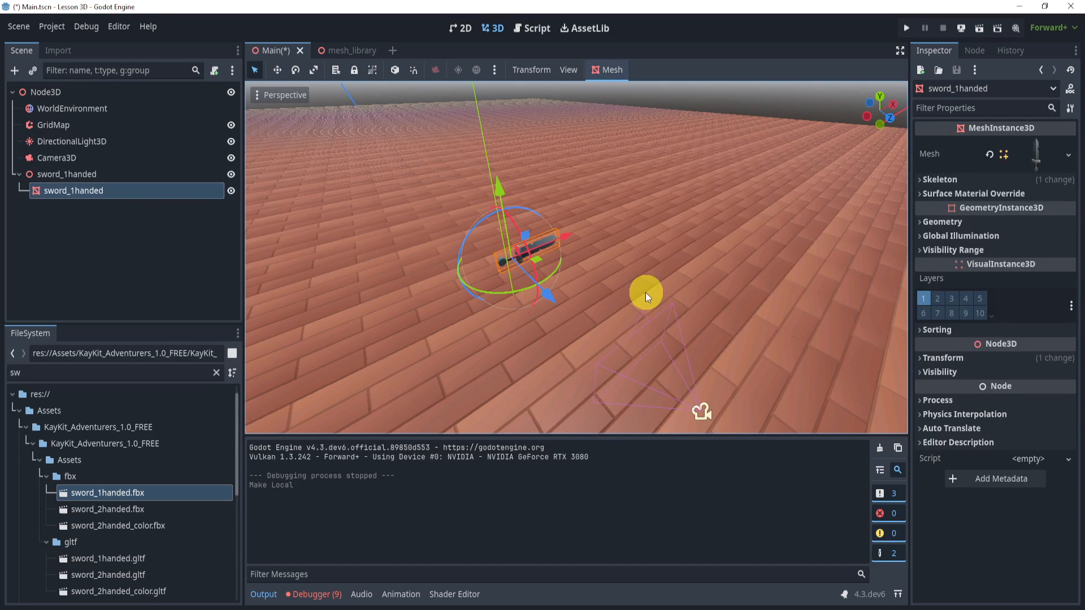
# Step: Add an Area3D under Node3D, move the sword under it, then undo that move
pyautogui.click(81, 178)
pyautogui.click(45, 92)
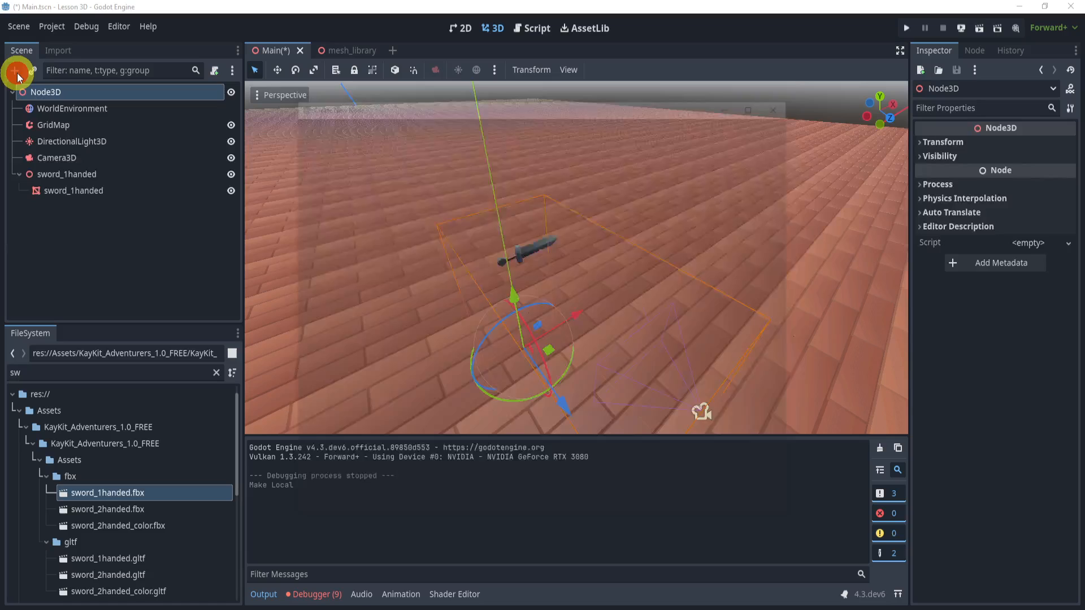
pyautogui.click(15, 71)
pyautogui.doubleClick(430, 251)
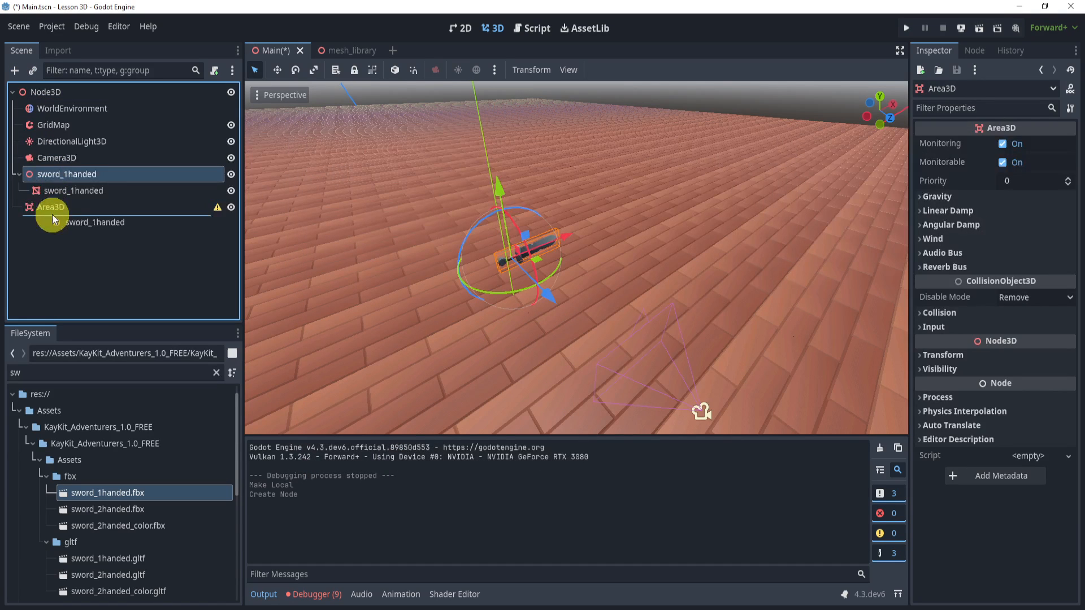
pyautogui.moveTo(53, 196); pyautogui.dragTo(61, 209)
pyautogui.click(202, 208)
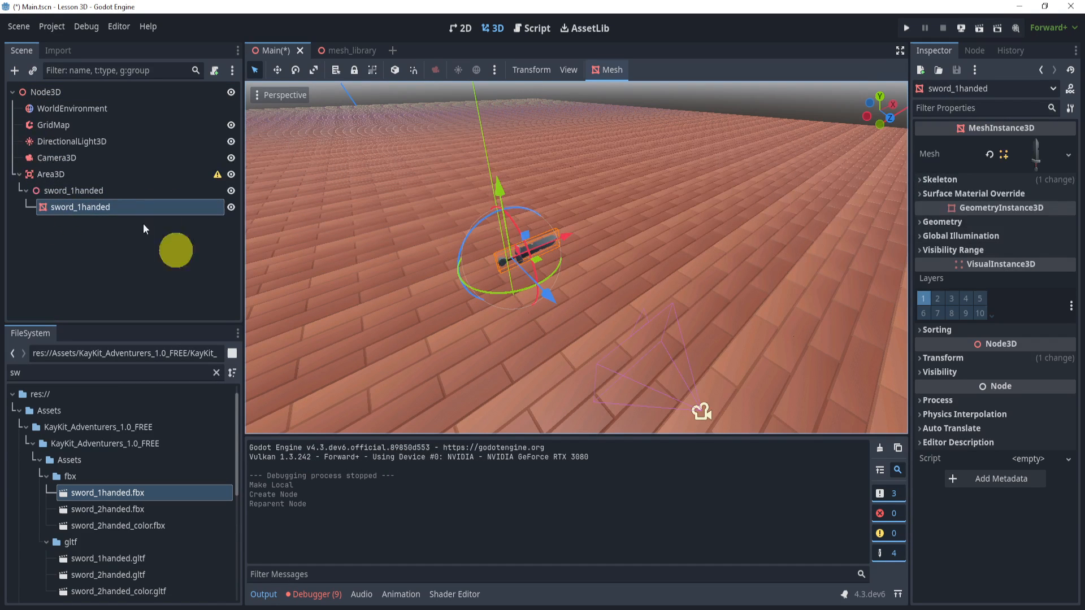
pyautogui.hotkey('ctrl', 'z')
pyautogui.hotkey('ctrl', 'z')
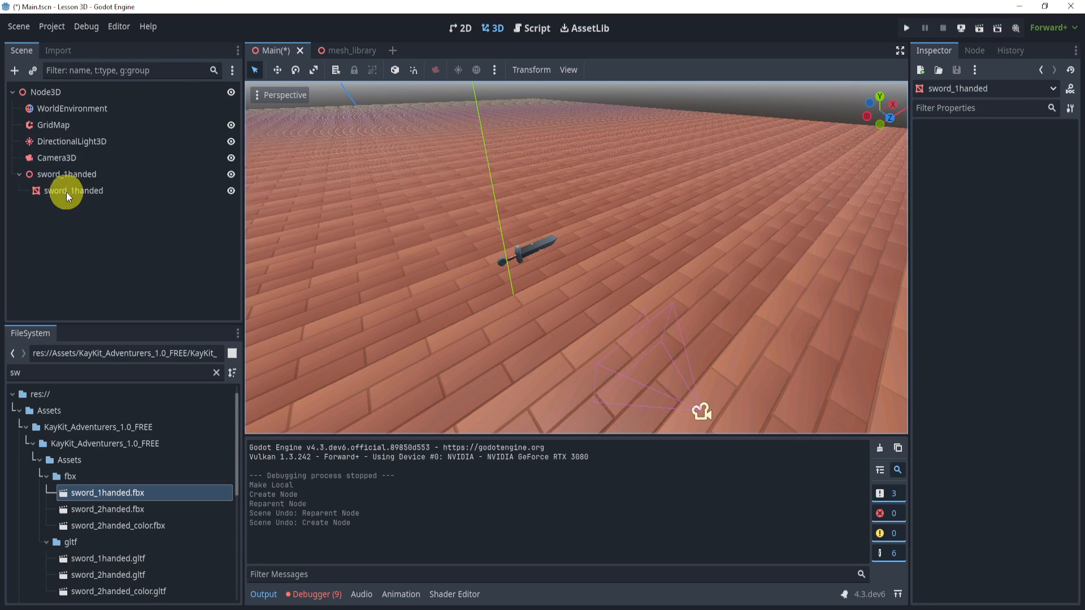
# Step: Move the sword mesh directly under Node3D and delete the empty sword_1handed node
pyautogui.moveTo(73, 190); pyautogui.dragTo(64, 173)
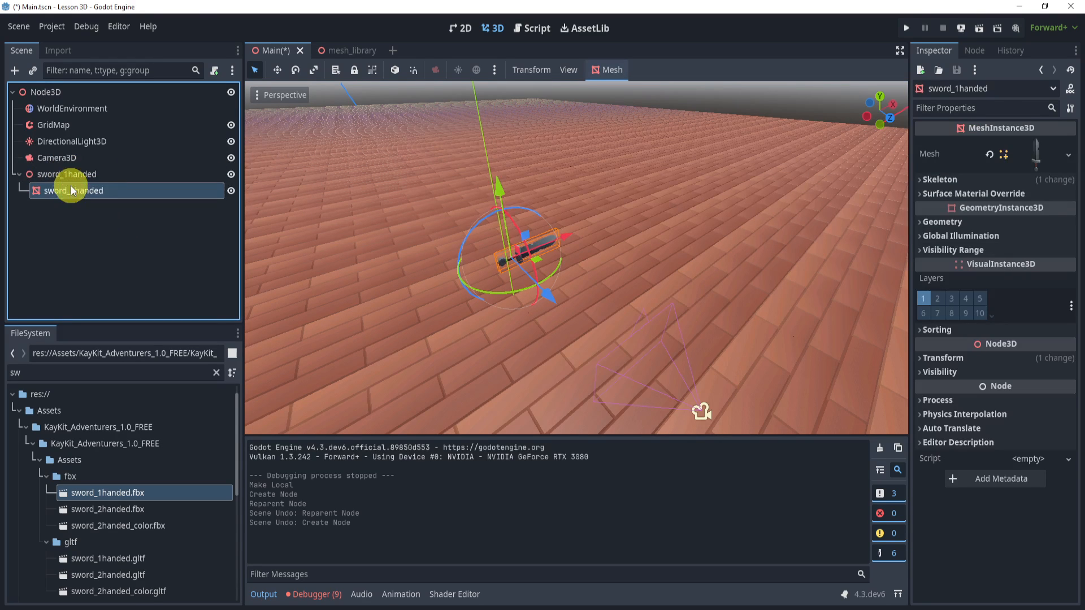
pyautogui.click(46, 190)
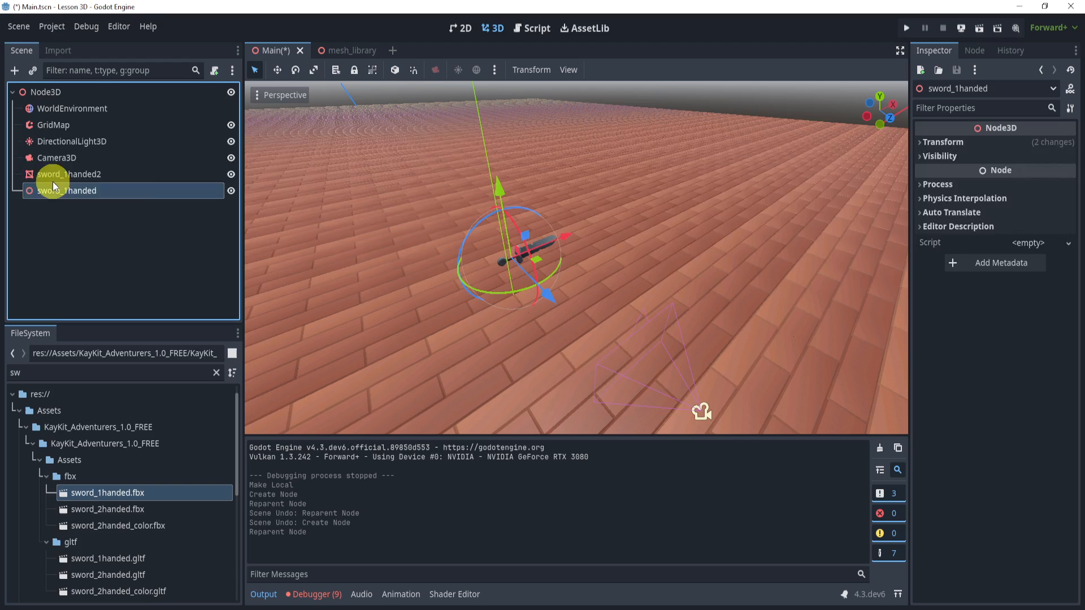
pyautogui.press('Delete')
pyautogui.press('Return')
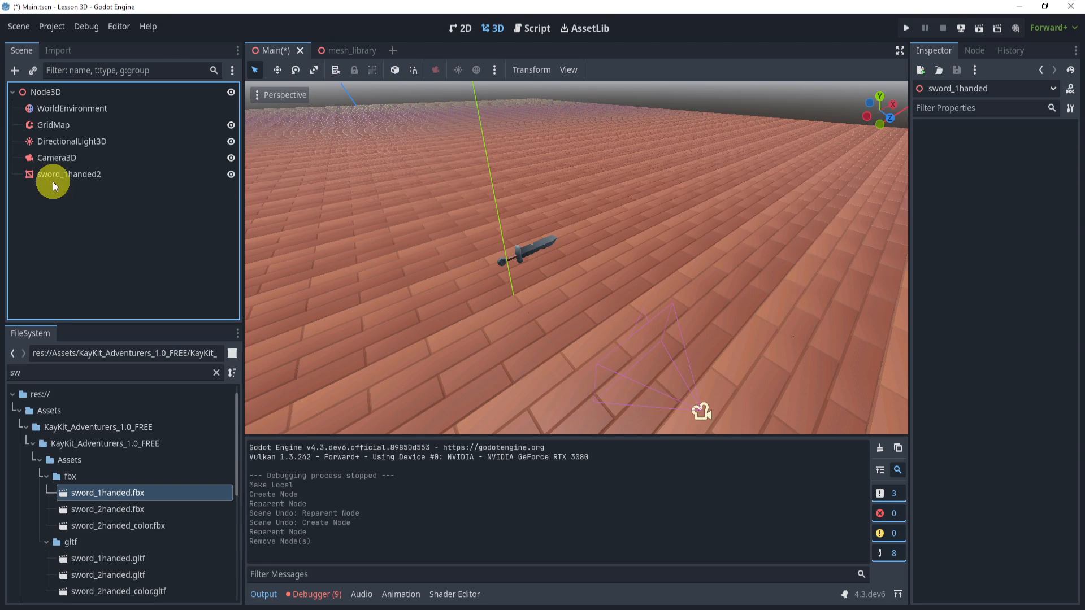
pyautogui.click(60, 176)
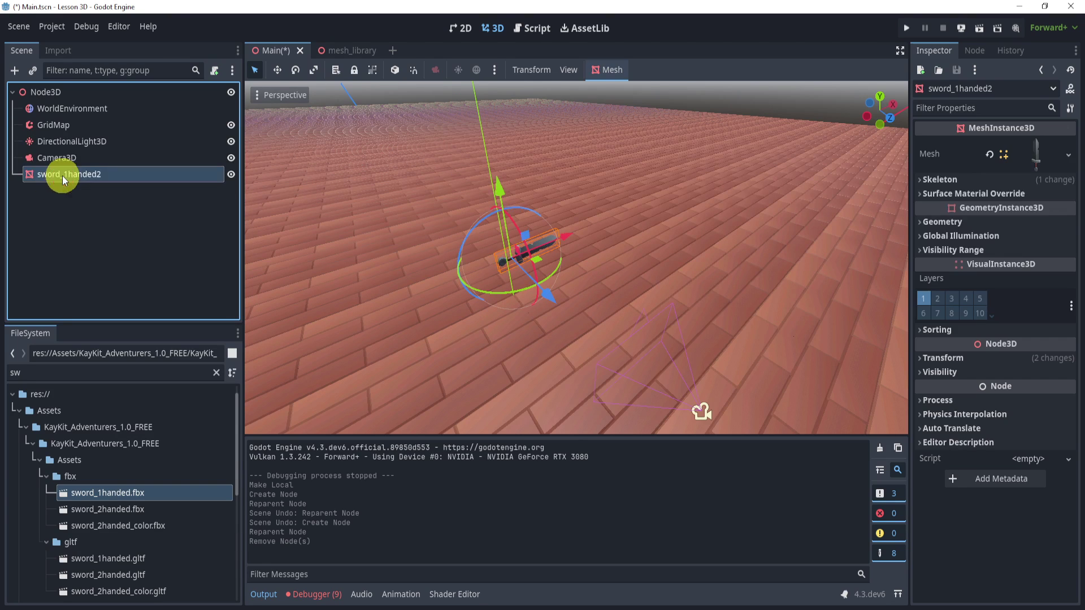
# Step: Attach a new built-in GDScript to sword_1handed2 and float the script editor window
pyautogui.click(214, 71)
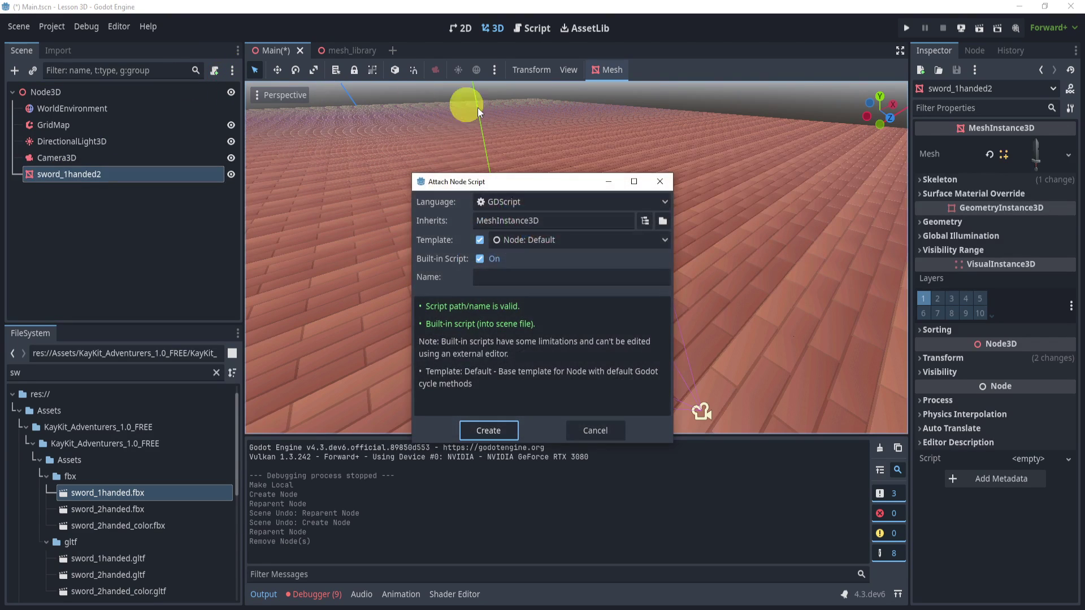
pyautogui.click(490, 431)
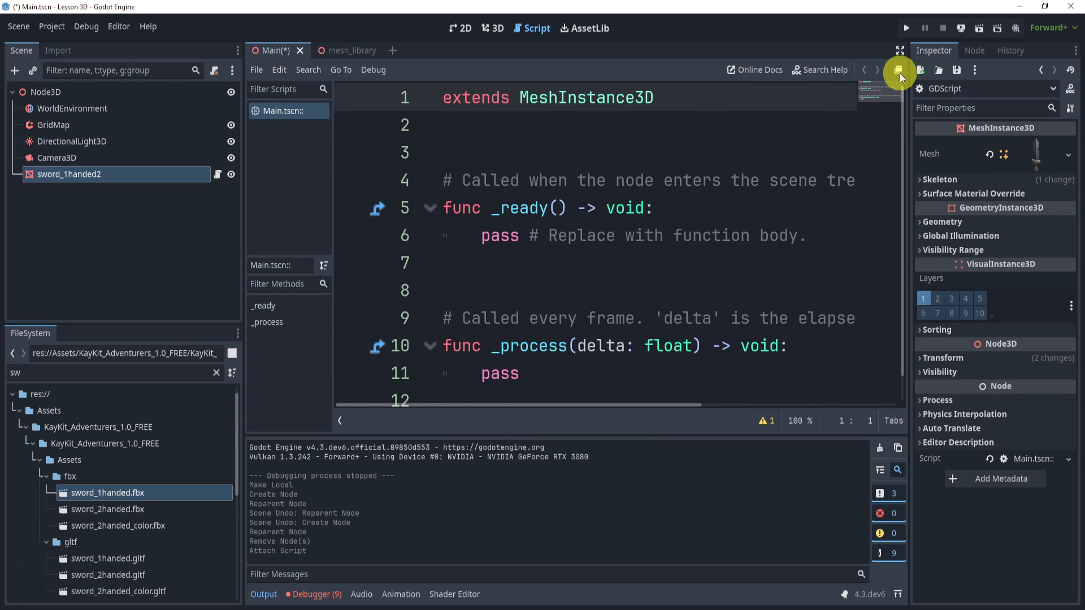
pyautogui.click(899, 50)
# Step: Delete the template _process function and its comment from the script
pyautogui.click(670, 310)
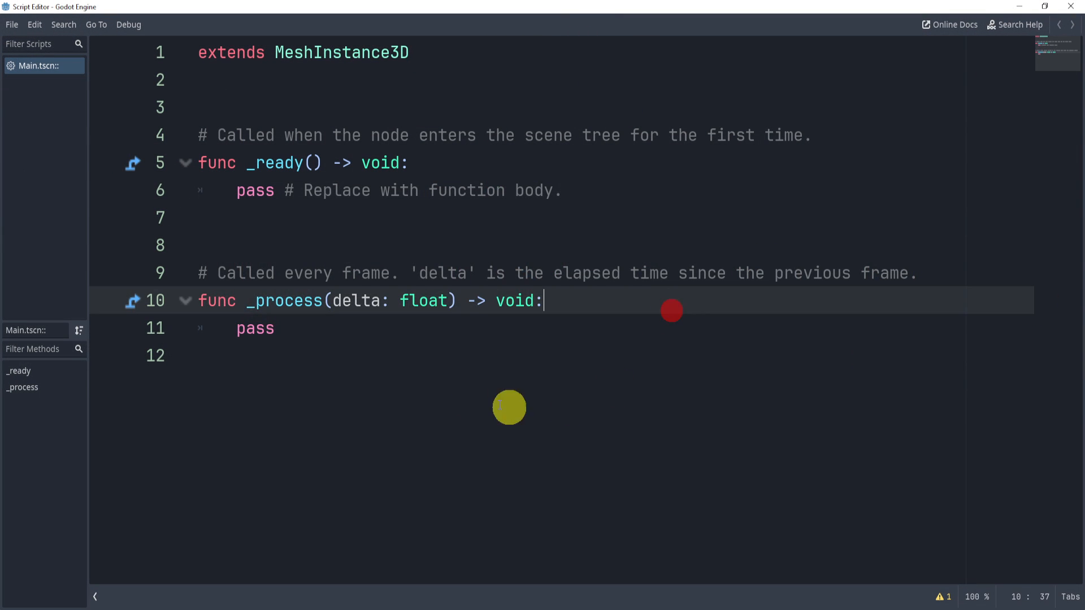
pyautogui.moveTo(509, 407); pyautogui.dragTo(235, 191)
pyautogui.moveTo(369, 405); pyautogui.dragTo(206, 272)
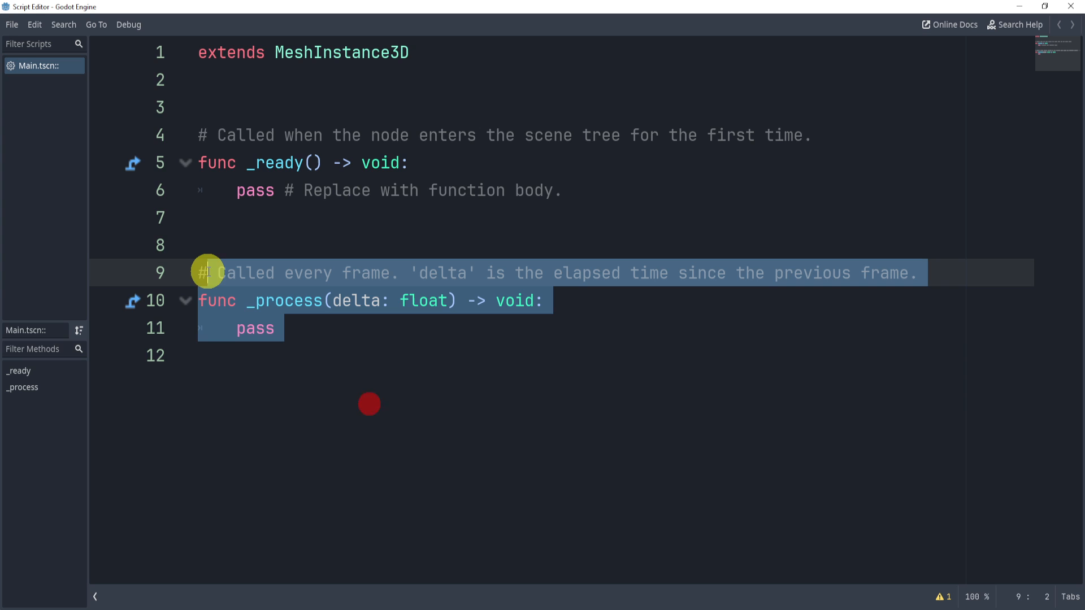
pyautogui.press('Delete')
pyautogui.write('func float_object_up(')
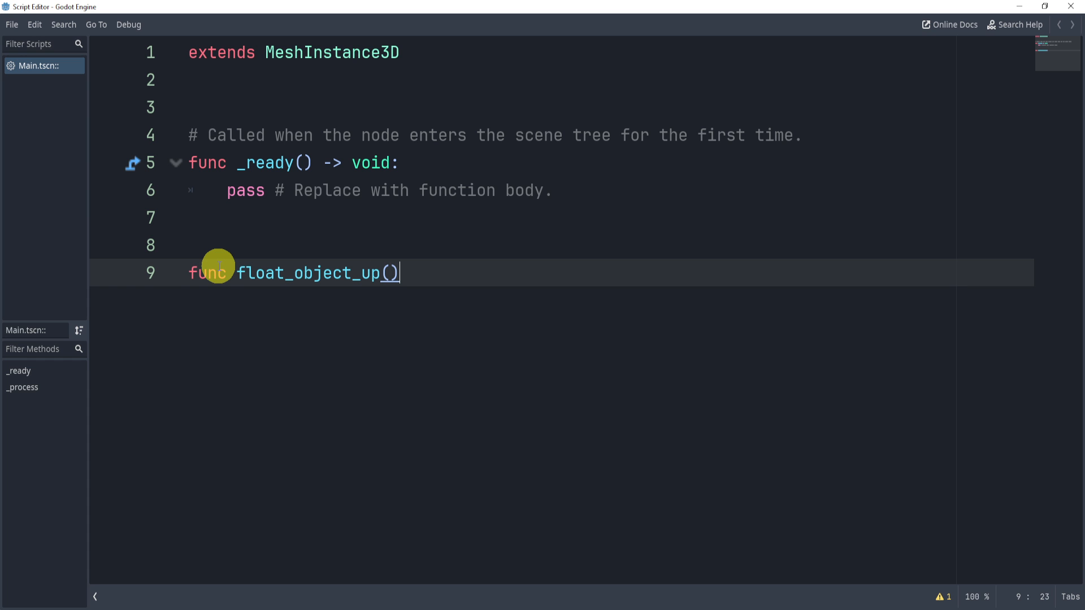
pyautogui.write(':')
# Step: Declare empty func float_object_up(): and func float_object_down(): on separate lines
pyautogui.press('Return')
pyautogui.press('Return')
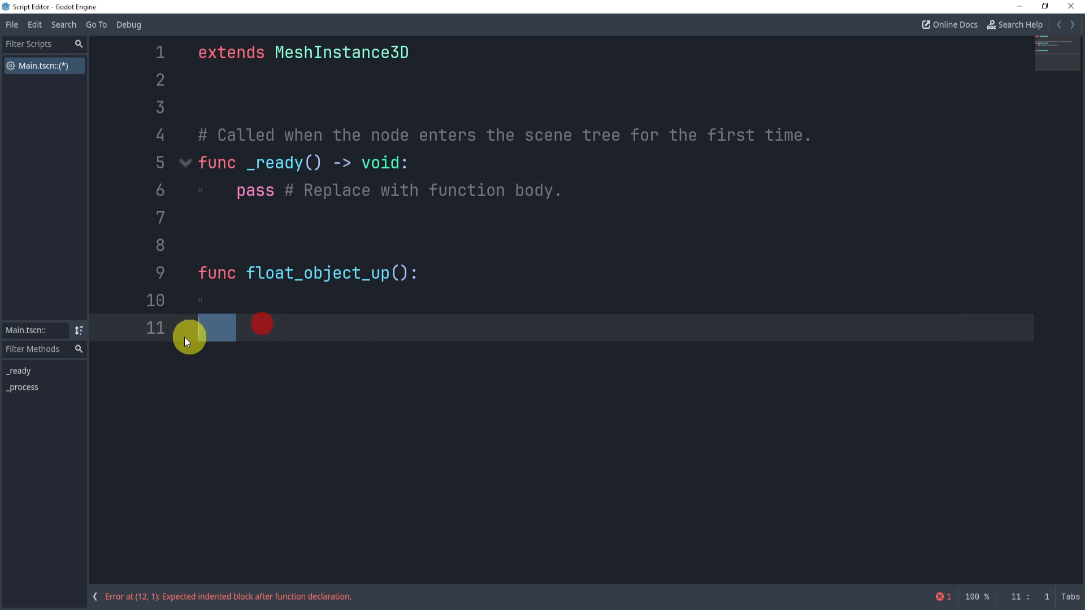
pyautogui.write('func float_object_down():')
pyautogui.click(271, 300)
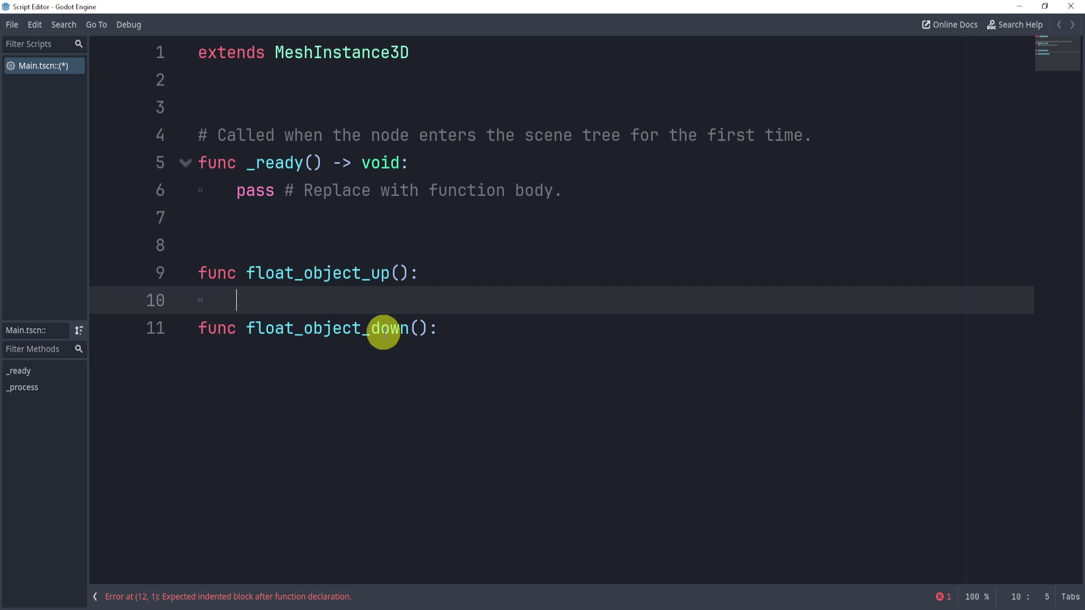
pyautogui.click(477, 331)
pyautogui.press('Return')
pyautogui.click(414, 301)
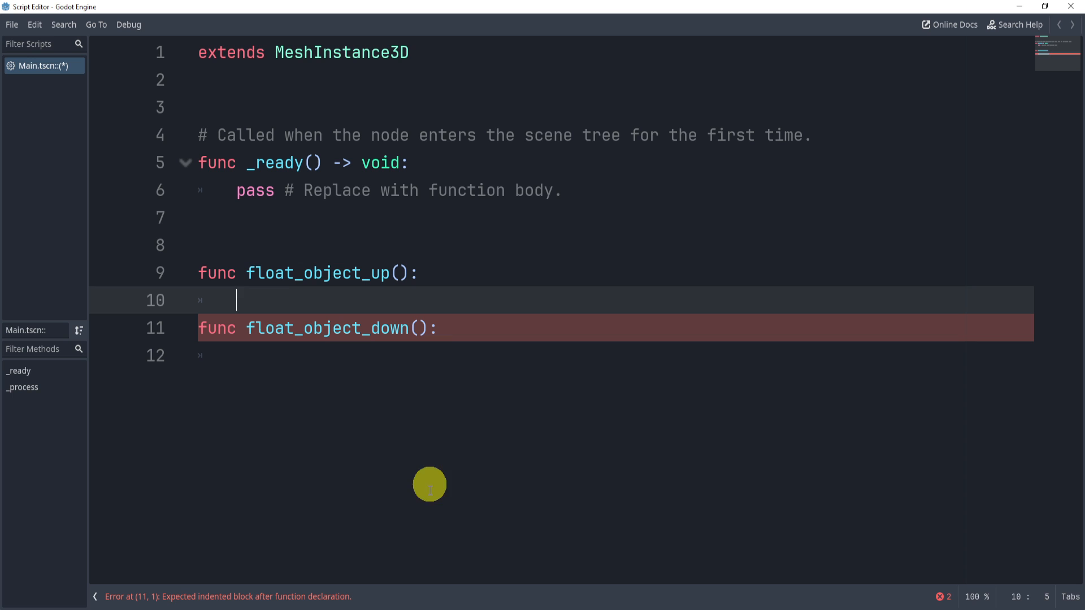
# Step: Replace pass in _ready with a call to float_object_up()
pyautogui.moveTo(248, 273); pyautogui.dragTo(403, 271)
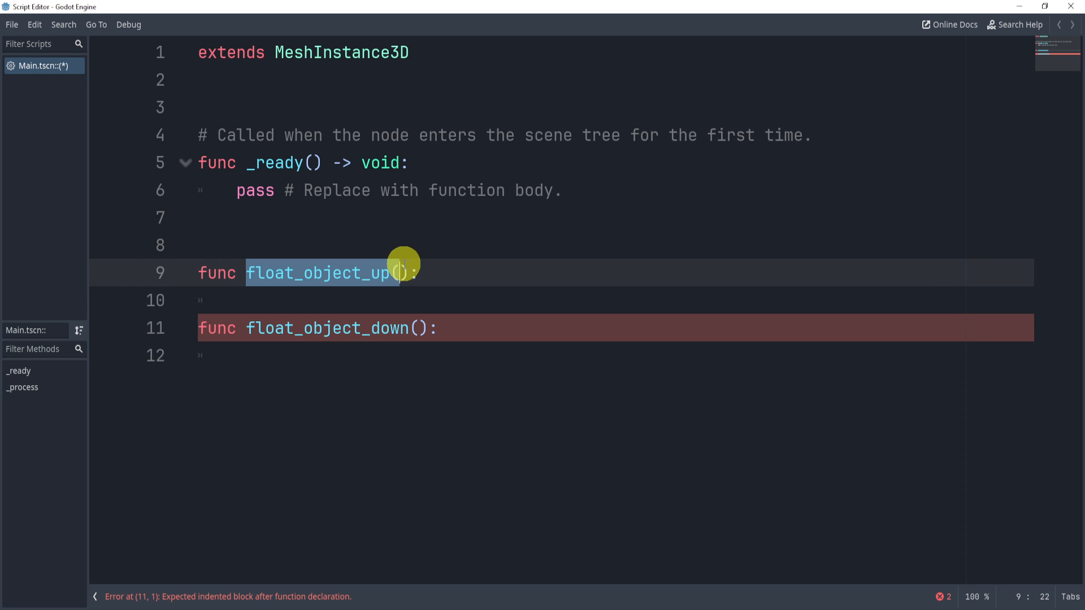
pyautogui.hotkey('ctrl', 'c')
pyautogui.tripleClick(246, 190)
pyautogui.hotkey('ctrl', 'v')
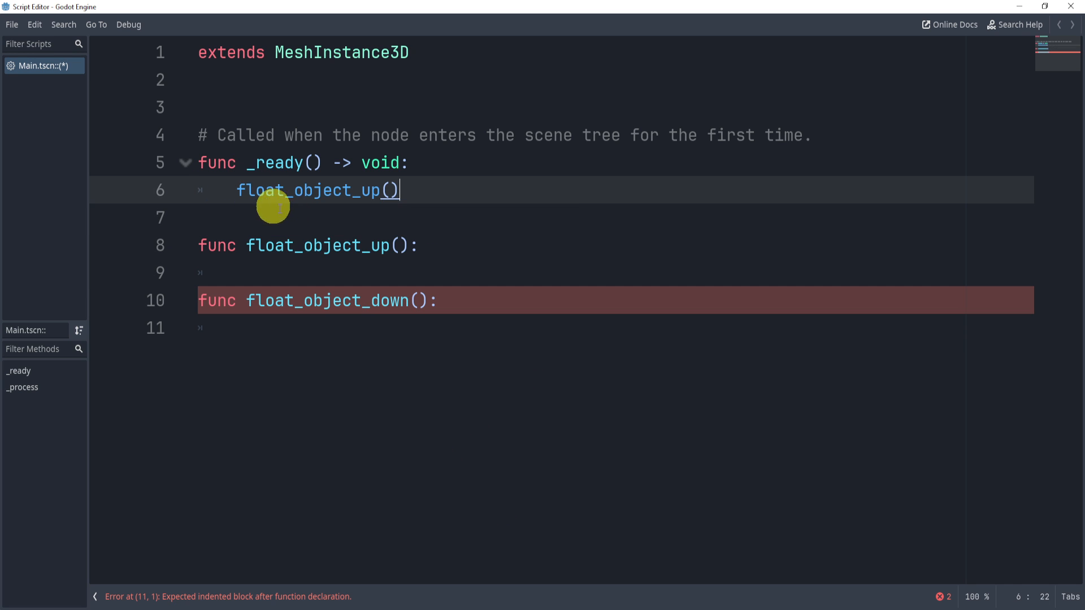
pyautogui.click(283, 190)
pyautogui.doubleClick(282, 190)
pyautogui.click(496, 272)
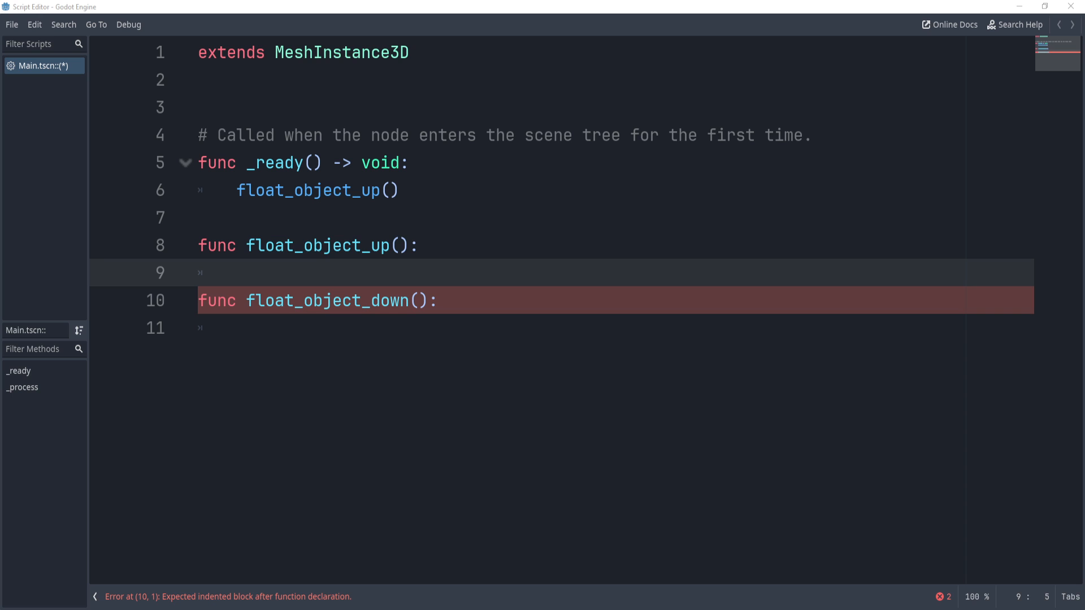
# Step: Give float_object_up a create_tween and a tween_property moving position up Vector3(0,1,0) over 0.5 with TRANS_QUAD
pyautogui.click(424, 218)
pyautogui.click(430, 273)
pyautogui.hotkey('ctrl', 'v')
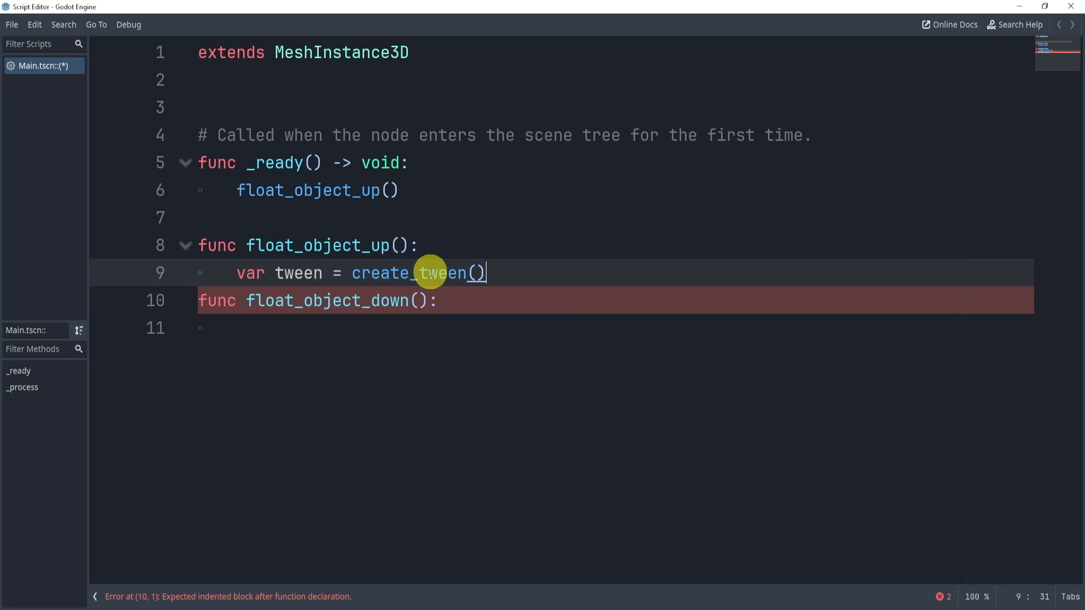
pyautogui.press('Return')
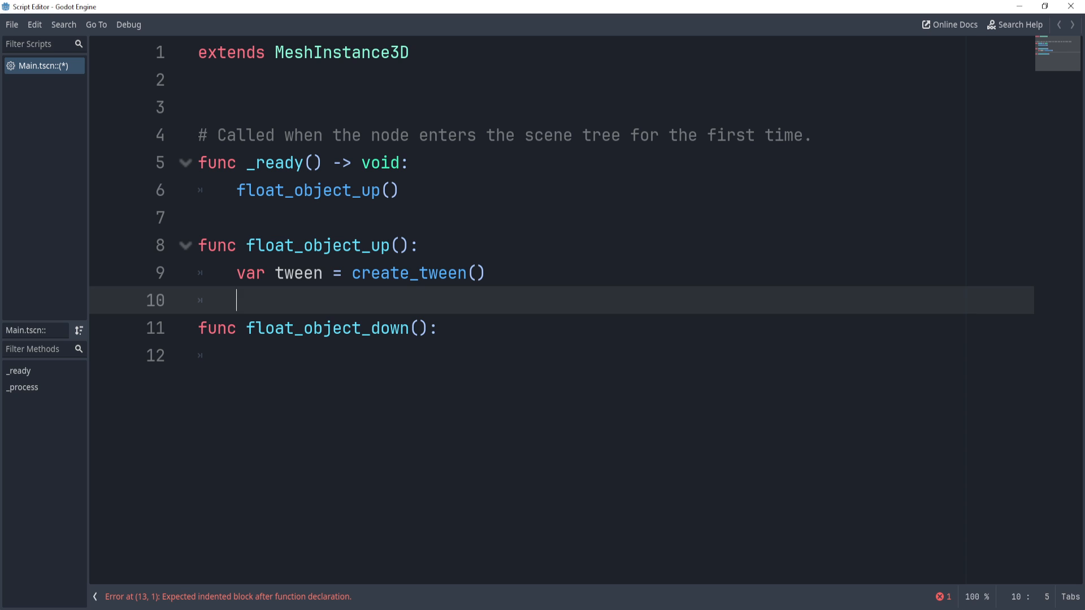
pyautogui.hotkey('ctrl', 'v')
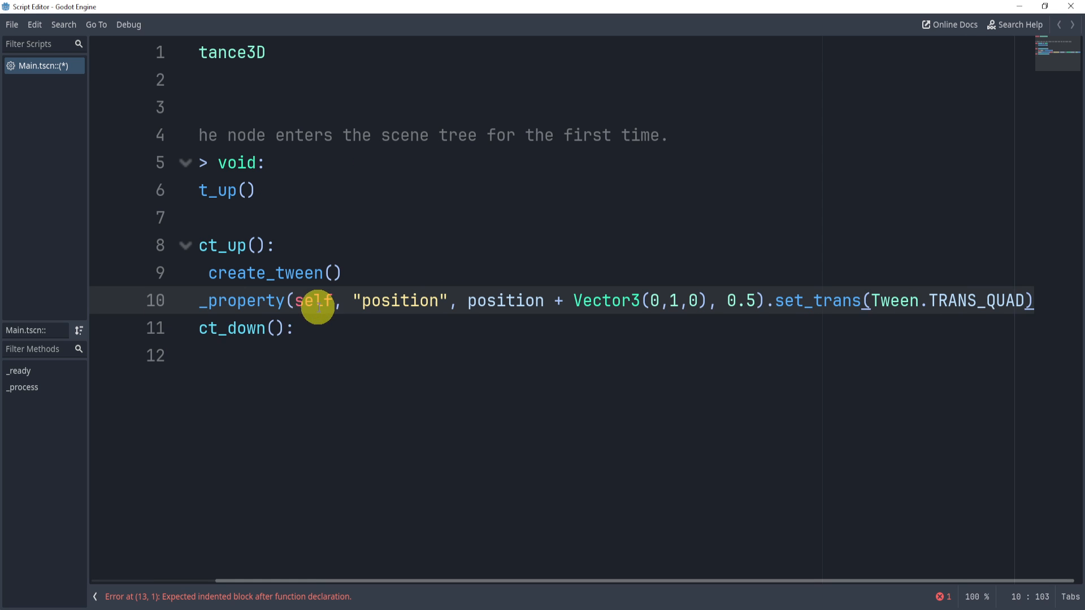
pyautogui.hscroll(-5, 797, 390)
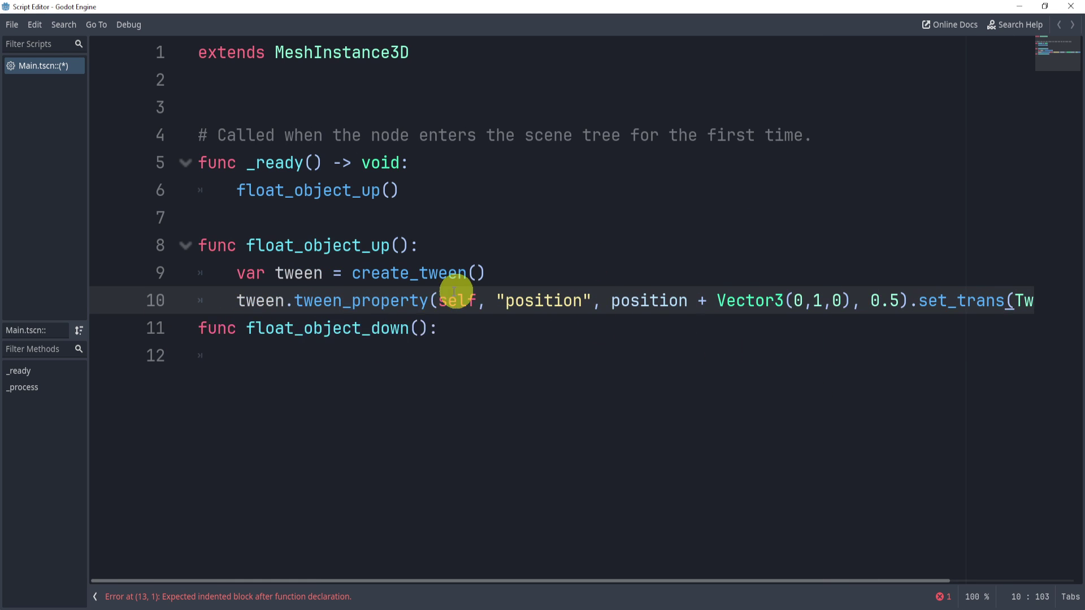
# Step: Highlight the tween_property arguments — self, "position", Vector3(0,1,0), 0.5, quad transition — to explain them
pyautogui.doubleClick(322, 302)
pyautogui.doubleClick(458, 302)
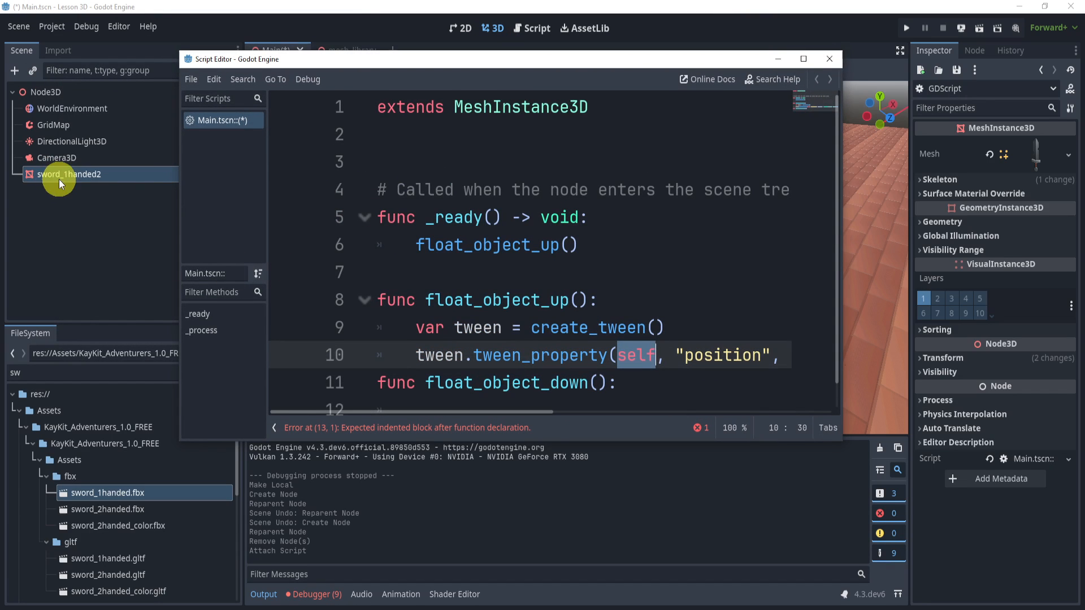
pyautogui.doubleClick(585, 82)
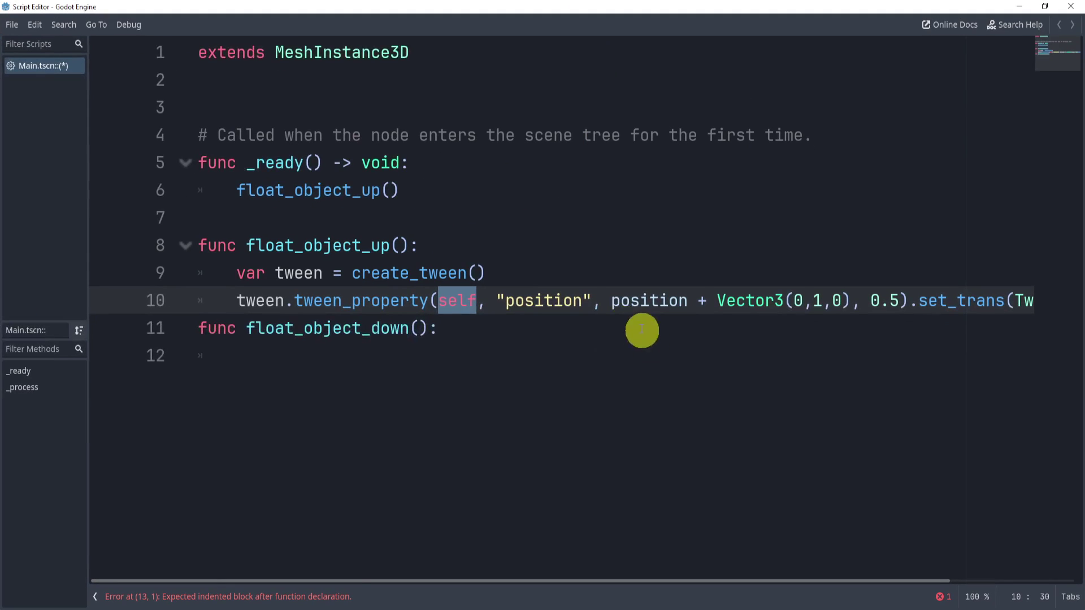
pyautogui.doubleClick(543, 301)
pyautogui.click(622, 301)
pyautogui.moveTo(612, 301); pyautogui.dragTo(850, 301)
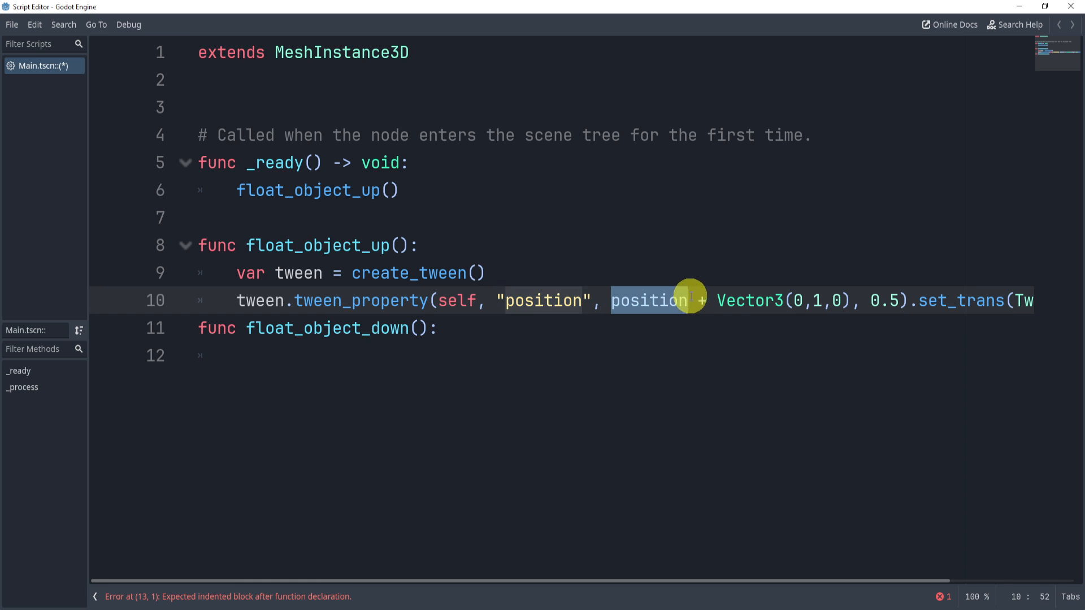
pyautogui.click(819, 301)
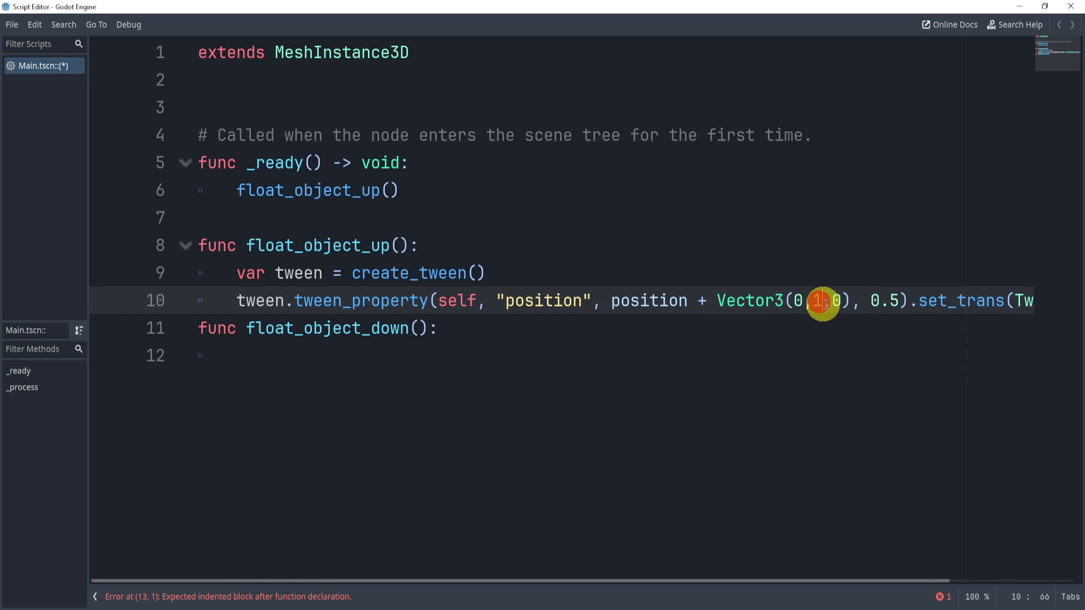
pyautogui.doubleClick(819, 301)
pyautogui.click(847, 371)
pyautogui.doubleClick(882, 302)
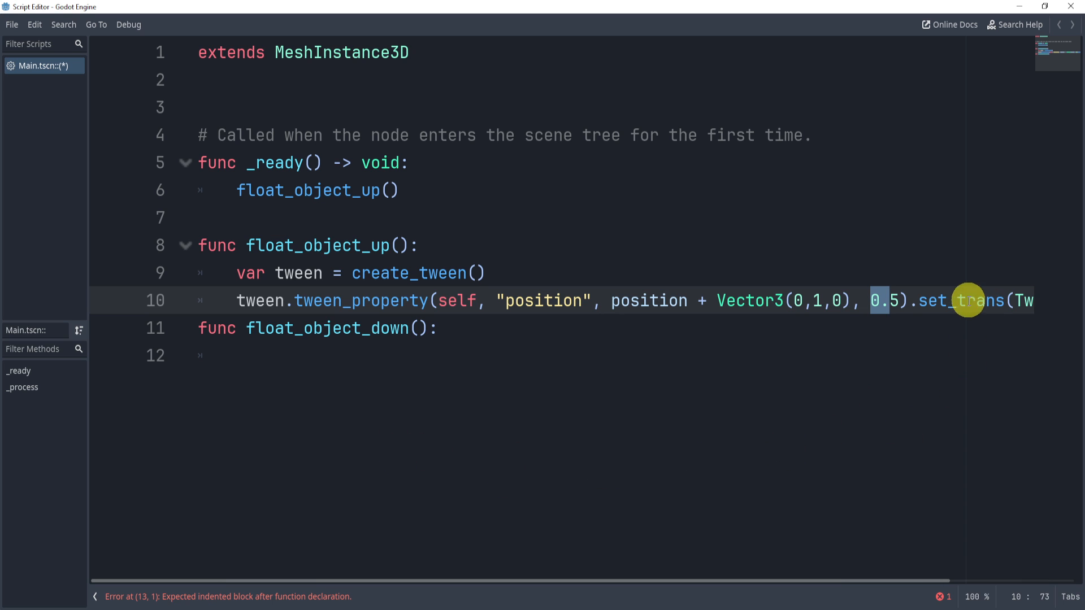
pyautogui.click(928, 301)
pyautogui.moveTo(920, 302); pyautogui.dragTo(1064, 301)
pyautogui.hscroll(-5, 873, 339)
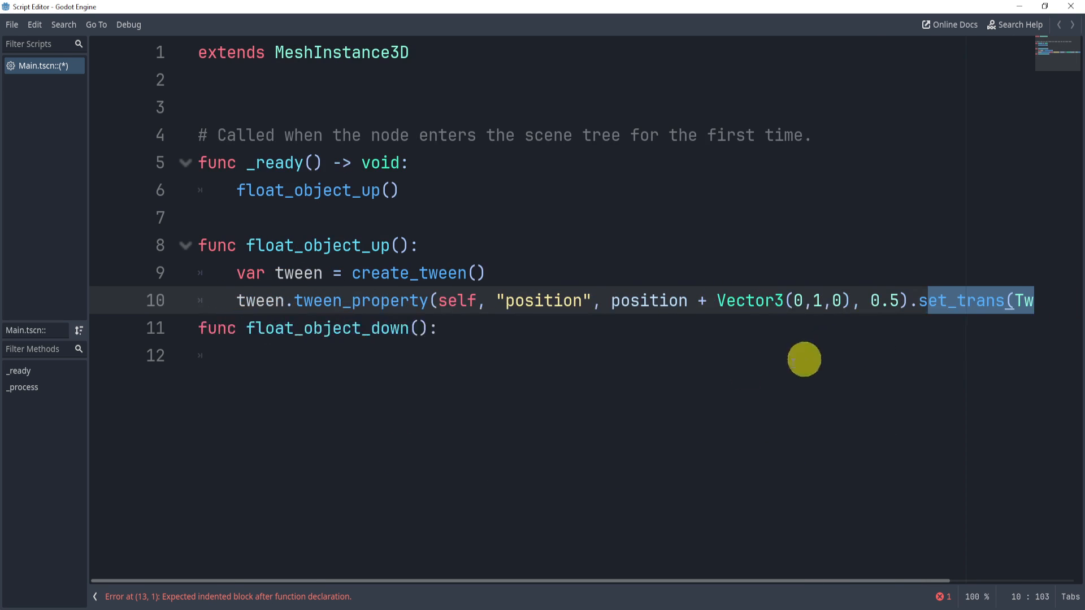
# Step: End float_object_up with tween.tween_callback(float_object_down)
pyautogui.click(495, 354)
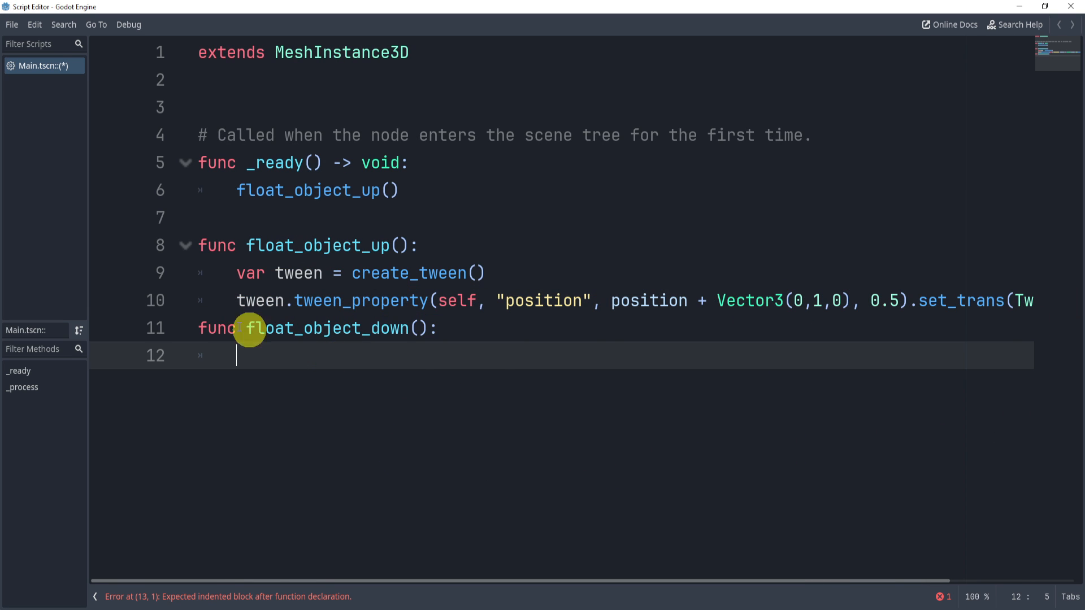
pyautogui.click(201, 329)
pyautogui.press('Return')
pyautogui.click(251, 330)
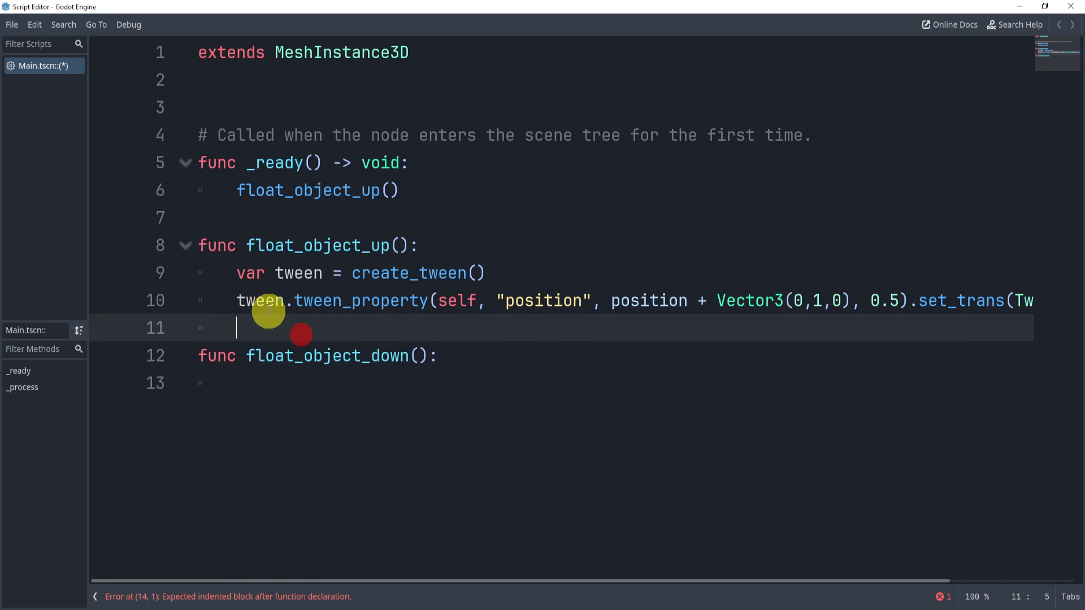
pyautogui.hotkey('ctrl', 'v')
pyautogui.doubleClick(507, 329)
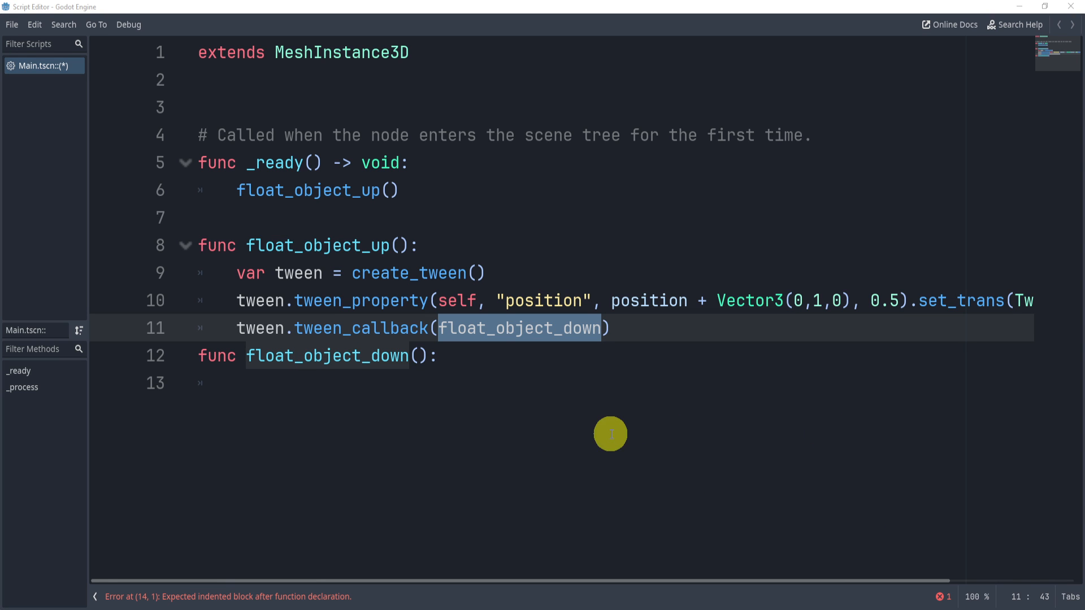
# Step: Paste float_object_down's body tweening position by Vector3(0,-1,0) and calling back float_object_up
pyautogui.click(141, 387)
pyautogui.moveTo(141, 387); pyautogui.dragTo(111, 368)
pyautogui.hotkey('ctrl', 'v')
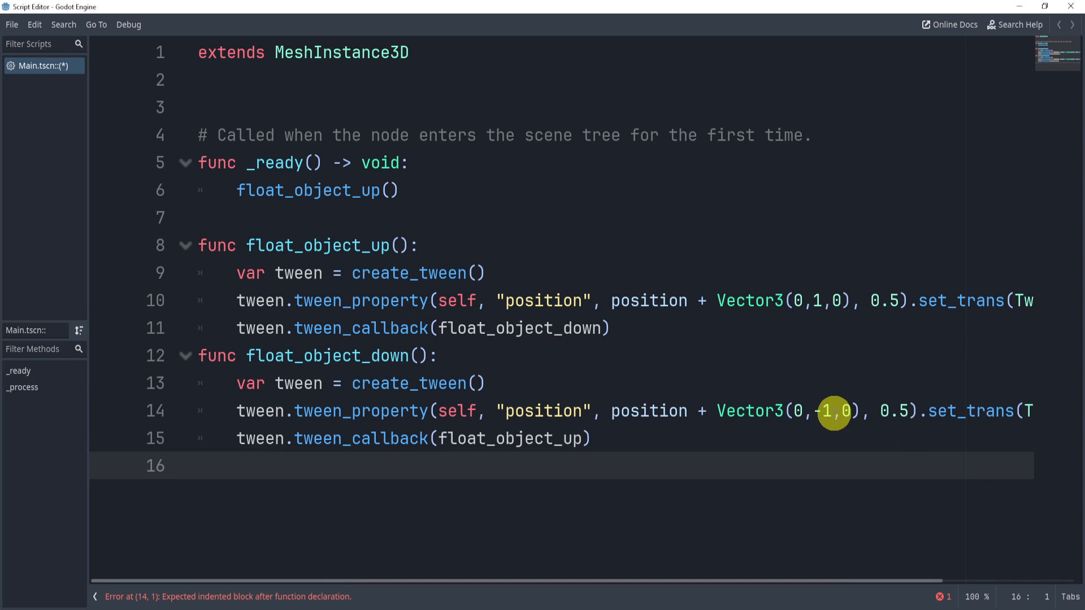
pyautogui.doubleClick(826, 412)
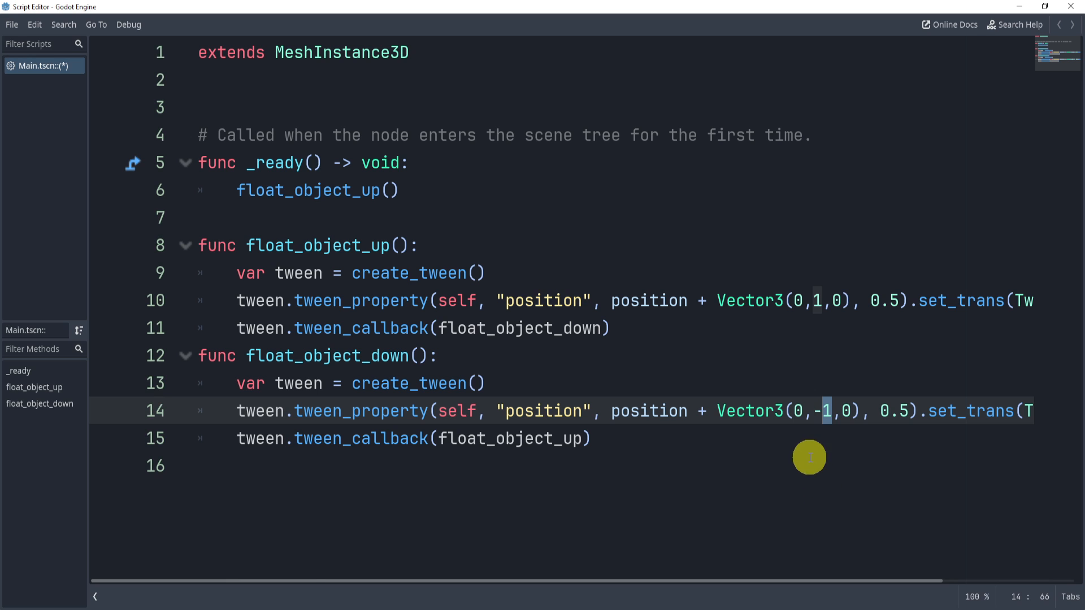
pyautogui.click(780, 441)
pyautogui.doubleClick(494, 438)
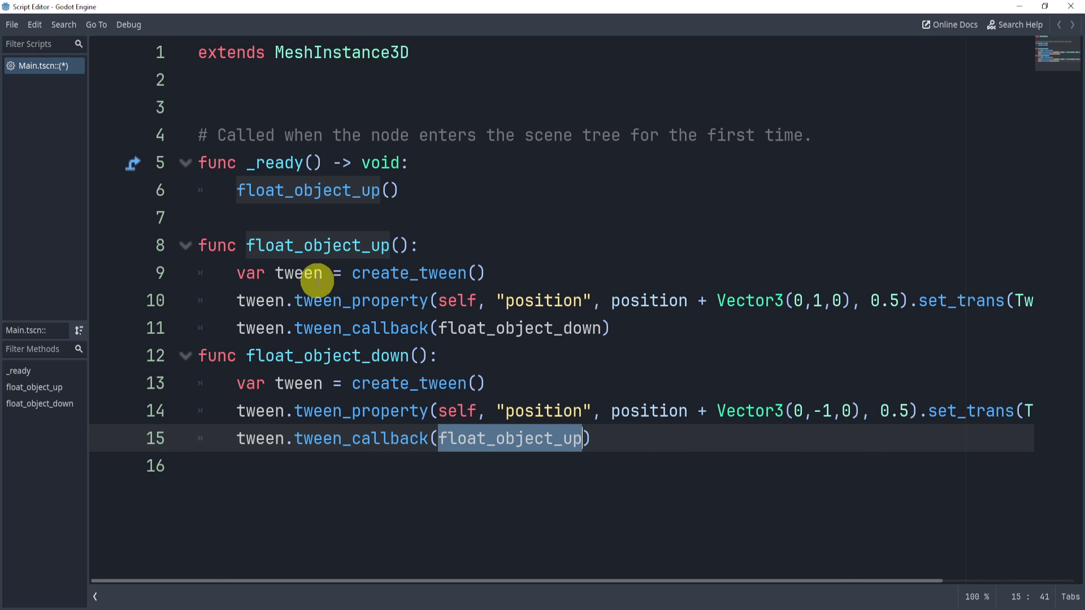
pyautogui.keyDown('shift'); pyautogui.scroll(-3, 731, 440); pyautogui.keyUp('shift')
pyautogui.keyDown('shift'); pyautogui.scroll(-3, 731, 441); pyautogui.keyUp('shift')
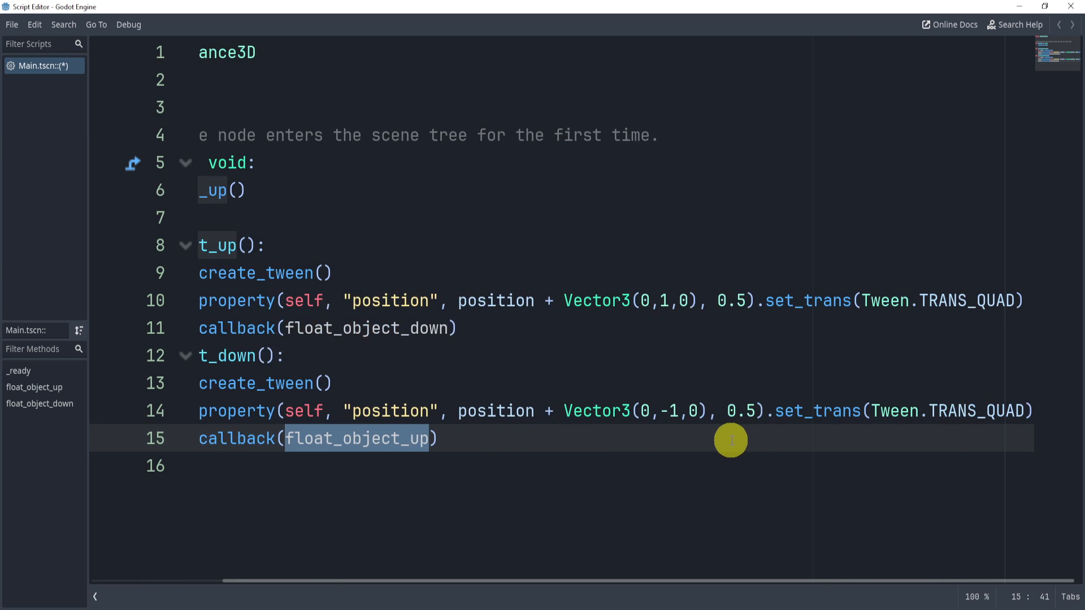
# Step: Remove .set_trans(Tween.TRANS_QUAD) from both tween lines 10 and 14
pyautogui.doubleClick(958, 410)
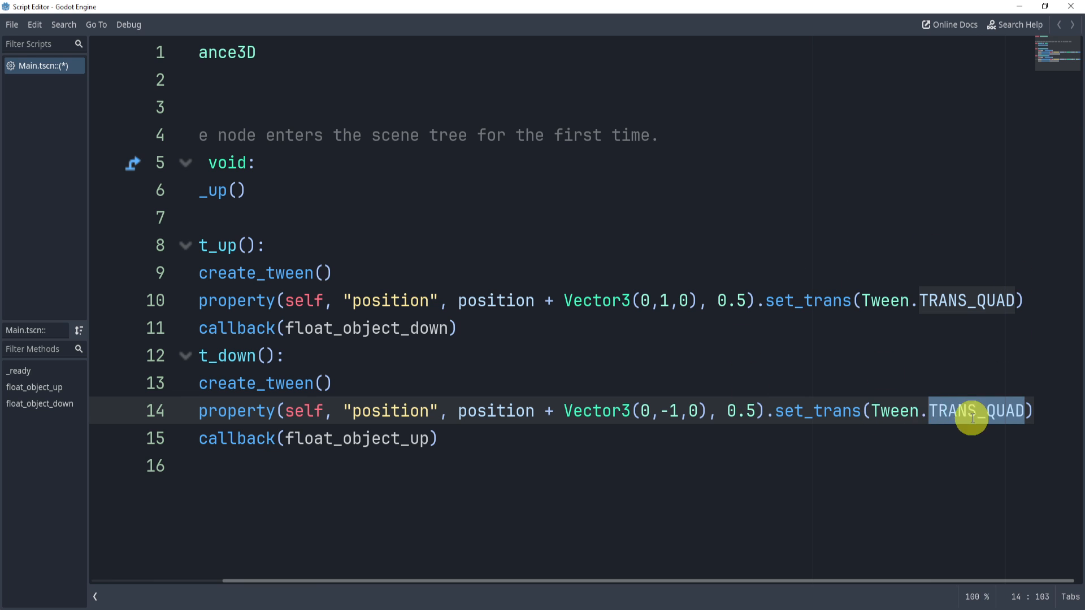
pyautogui.moveTo(766, 301); pyautogui.dragTo(1030, 301)
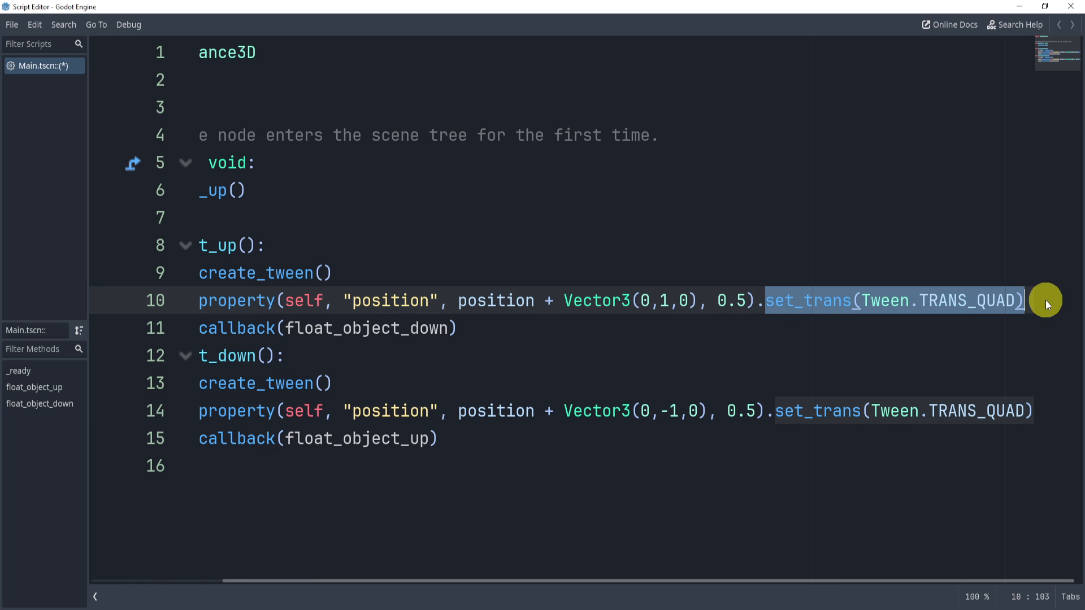
pyautogui.press('Delete')
pyautogui.moveTo(766, 412); pyautogui.dragTo(1077, 411)
pyautogui.press('Delete')
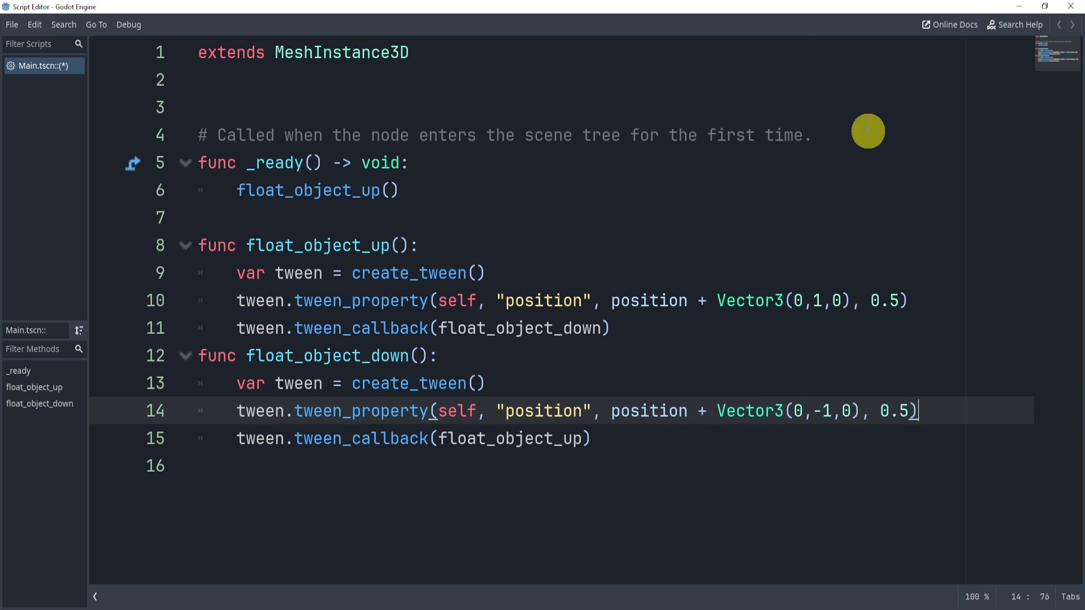
pyautogui.click(922, 301)
# Step: Run the scene in debug from the main editor and bring the script back into view
pyautogui.hotkey('alt', 'Tab')
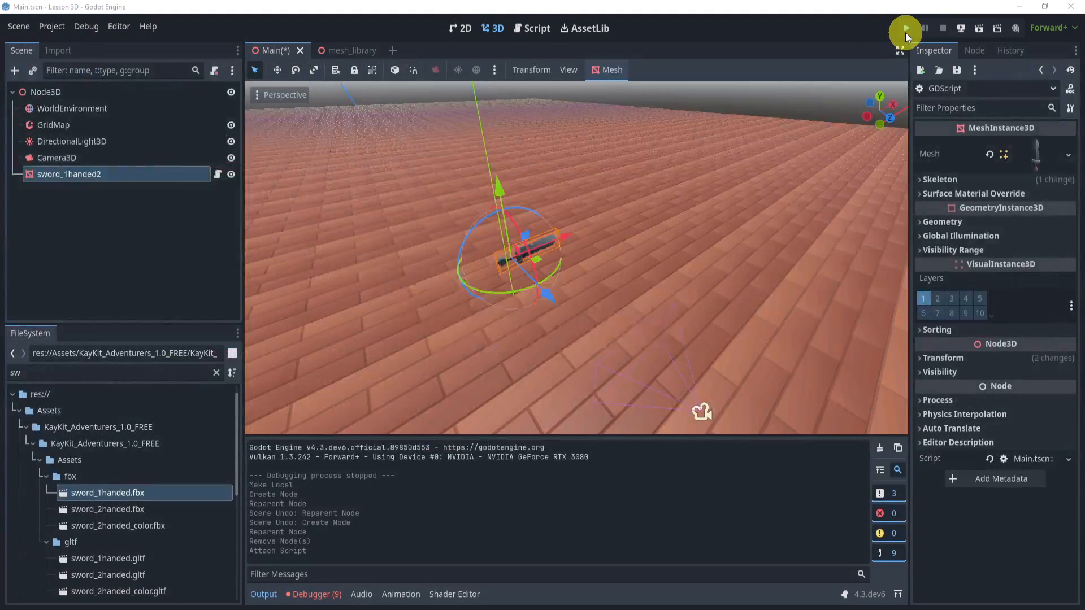
pyautogui.click(906, 32)
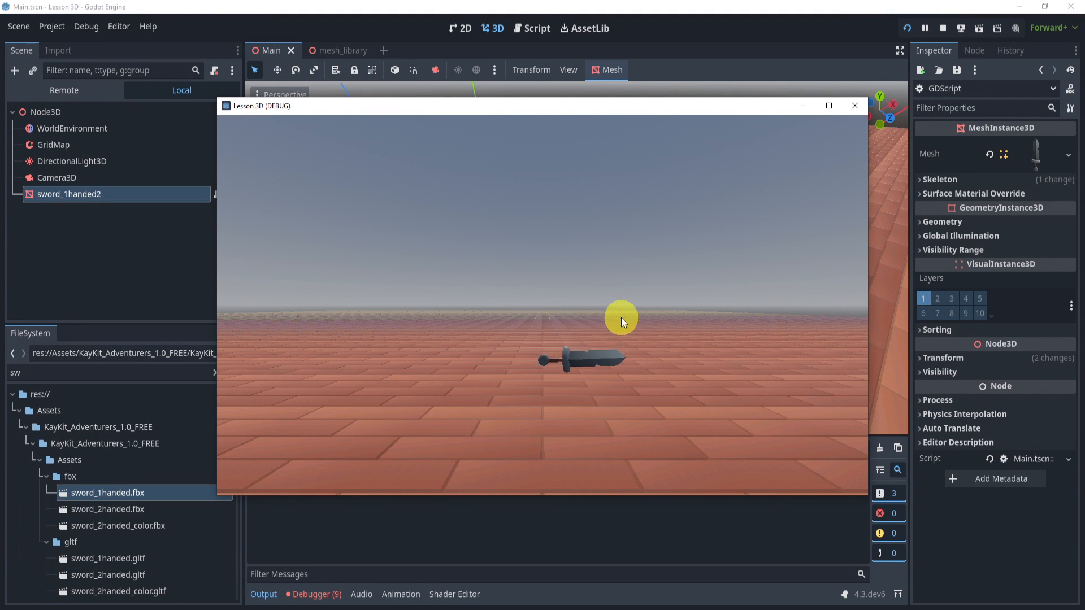
pyautogui.click(533, 40)
pyautogui.hscroll(5, 729, 195)
pyautogui.hscroll(3, 859, 174)
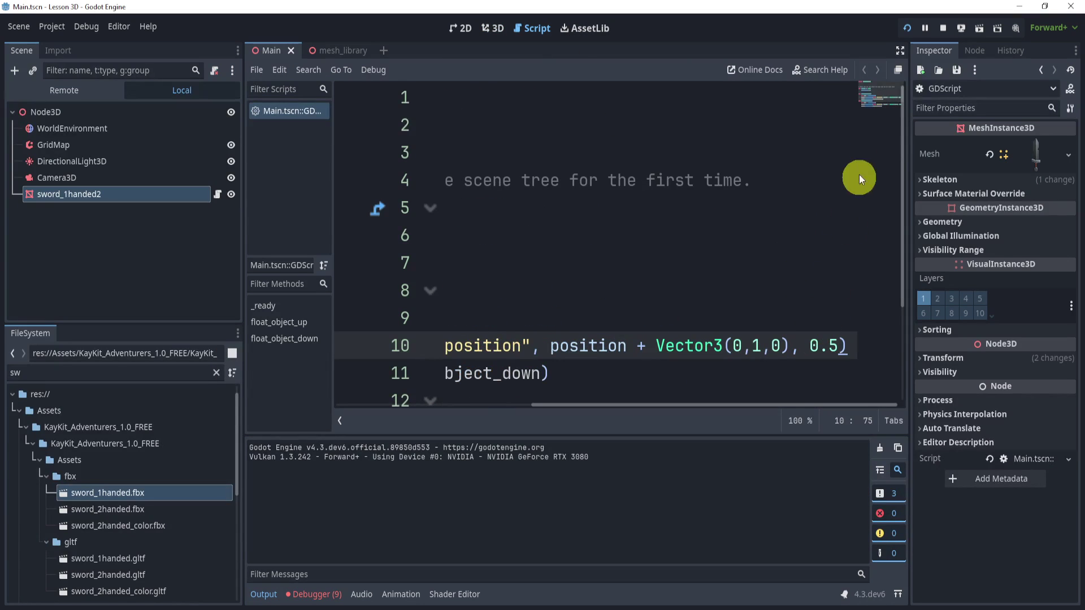
# Step: Append .set_trans(Tween.TRANS_SINE) to line 10's tween via autocomplete
pyautogui.click(898, 69)
pyautogui.click(939, 297)
pyautogui.write('.set_')
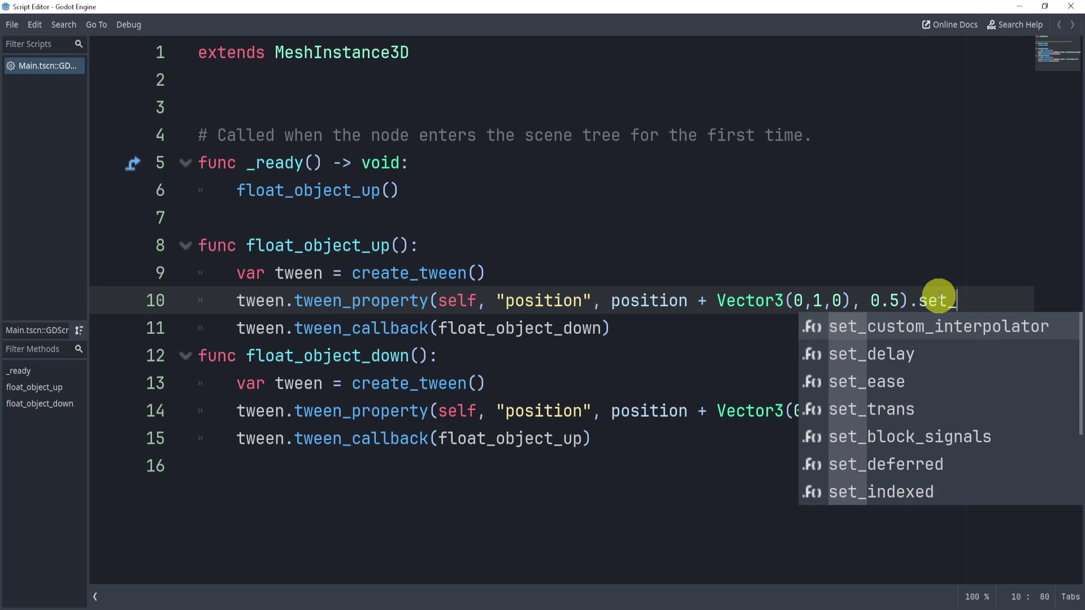
pyautogui.press('Down')
pyautogui.press('Down')
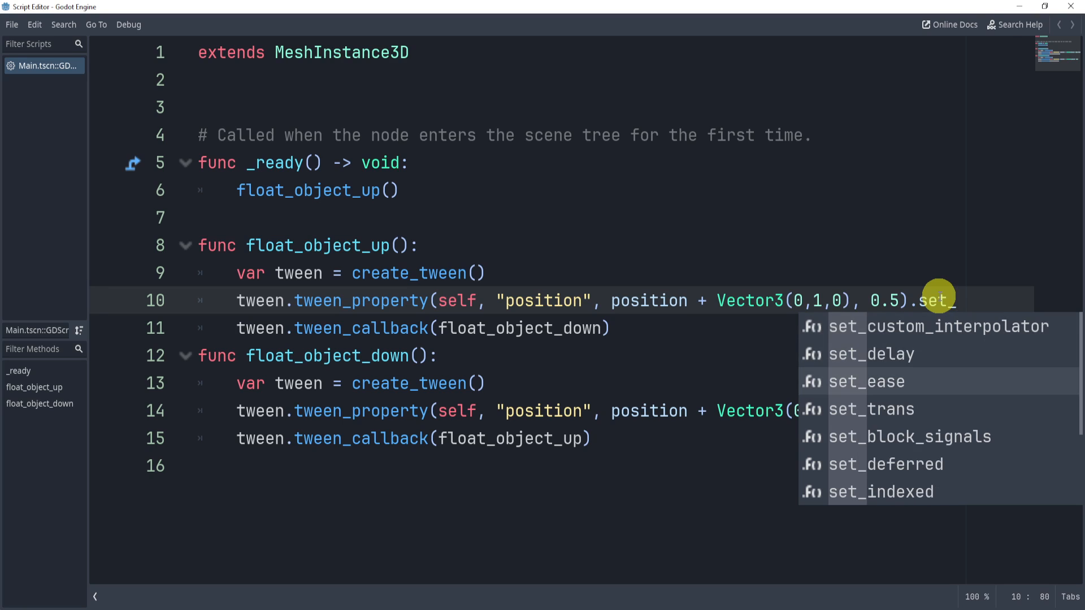
pyautogui.press('Return')
pyautogui.press('BackSpace')
pyautogui.press('BackSpace')
pyautogui.press('BackSpace')
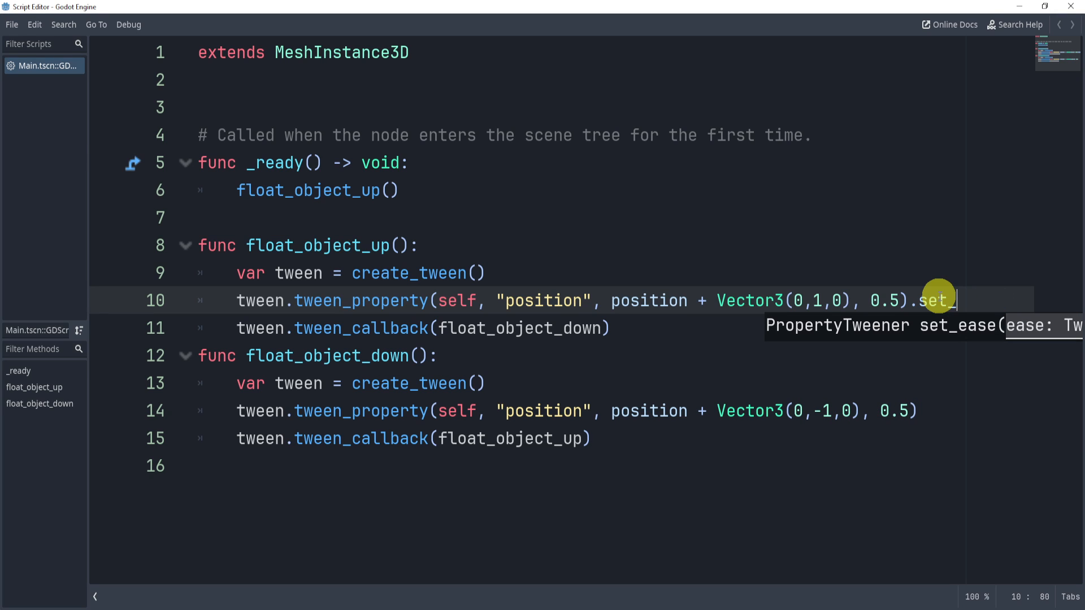
pyautogui.write('t')
pyautogui.press('Down')
pyautogui.press('Up')
pyautogui.press('Return')
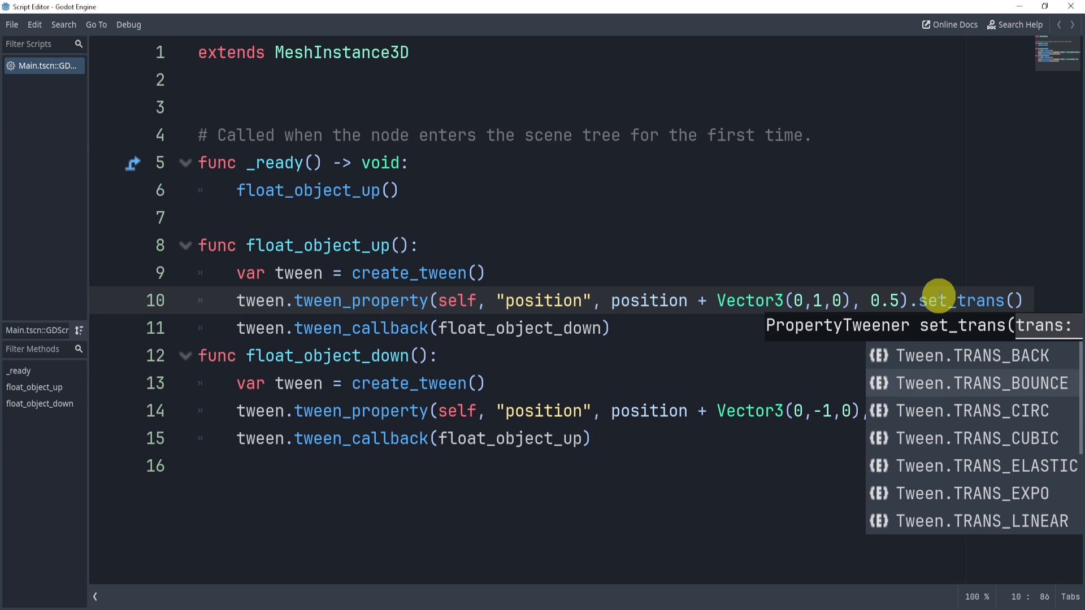
pyautogui.press('Down')
pyautogui.press('Down')
pyautogui.press('Down')
pyautogui.press('Down')
pyautogui.press('Down')
pyautogui.press('Down')
pyautogui.press('Down')
pyautogui.press('Down')
pyautogui.press('Down')
pyautogui.press('Down')
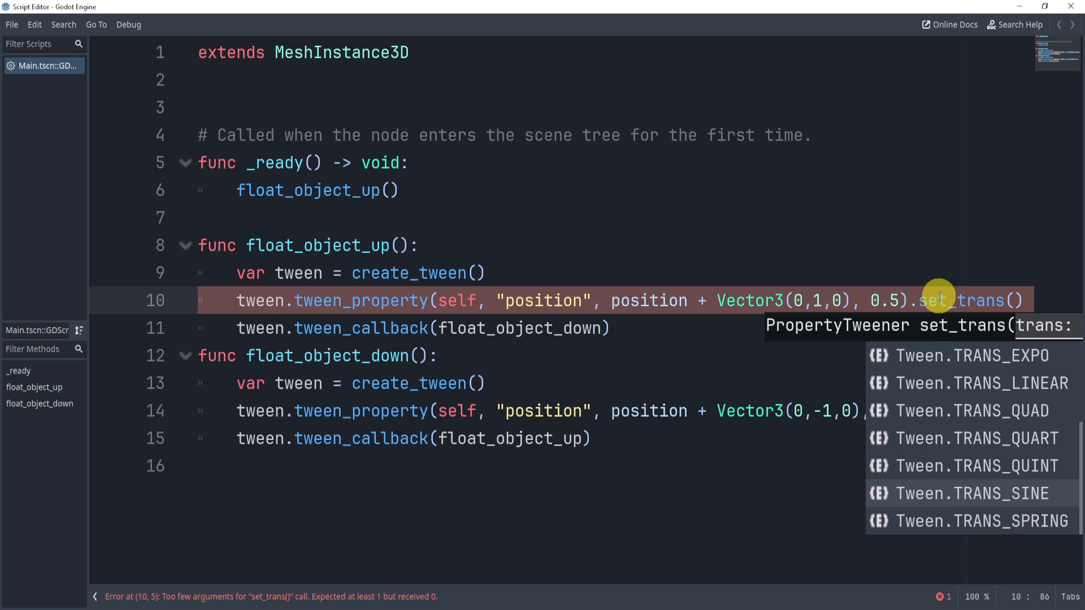
pyautogui.press('Up')
pyautogui.press('Up')
pyautogui.press('Up')
pyautogui.press('Down')
pyautogui.press('Down')
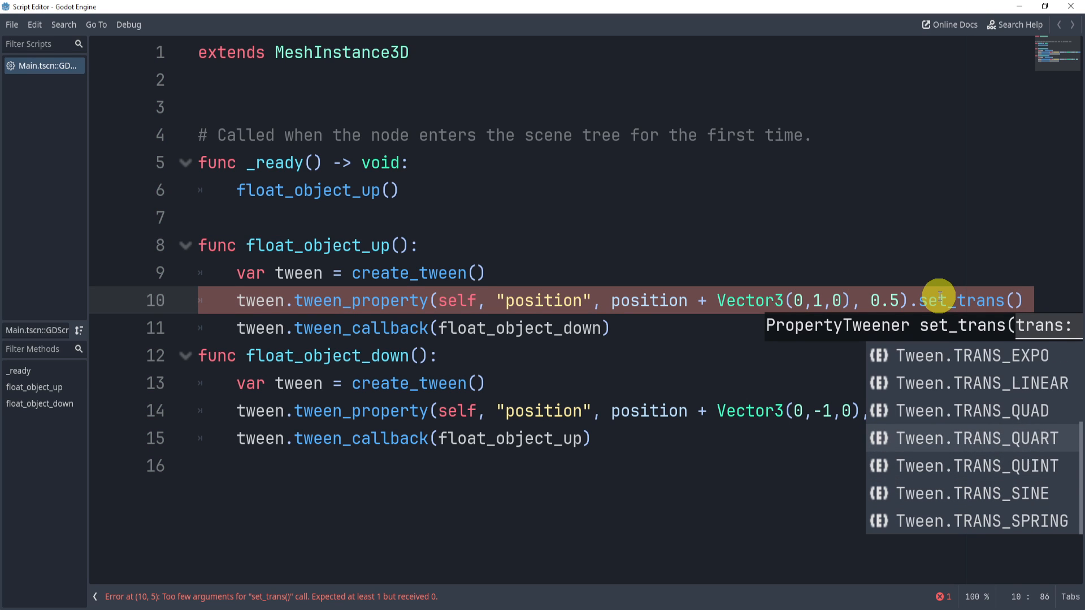
pyautogui.press('Down')
pyautogui.press('Return')
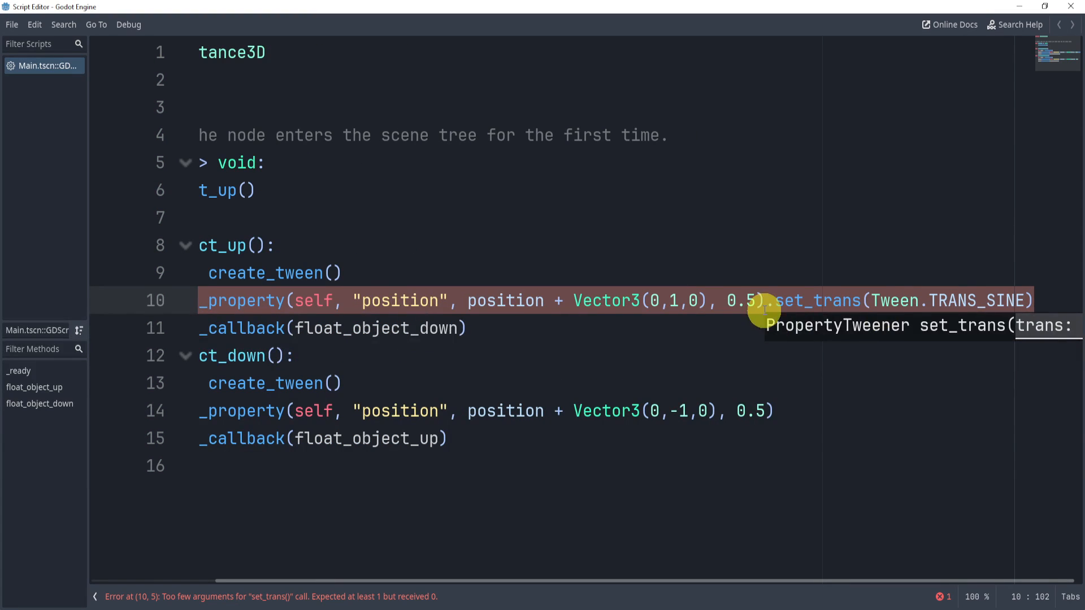
# Step: Copy the sine transition call onto the end of line 14's downward tween
pyautogui.moveTo(766, 300); pyautogui.dragTo(1042, 301)
pyautogui.hotkey('ctrl', 'c')
pyautogui.click(800, 411)
pyautogui.hotkey('ctrl', 'v')
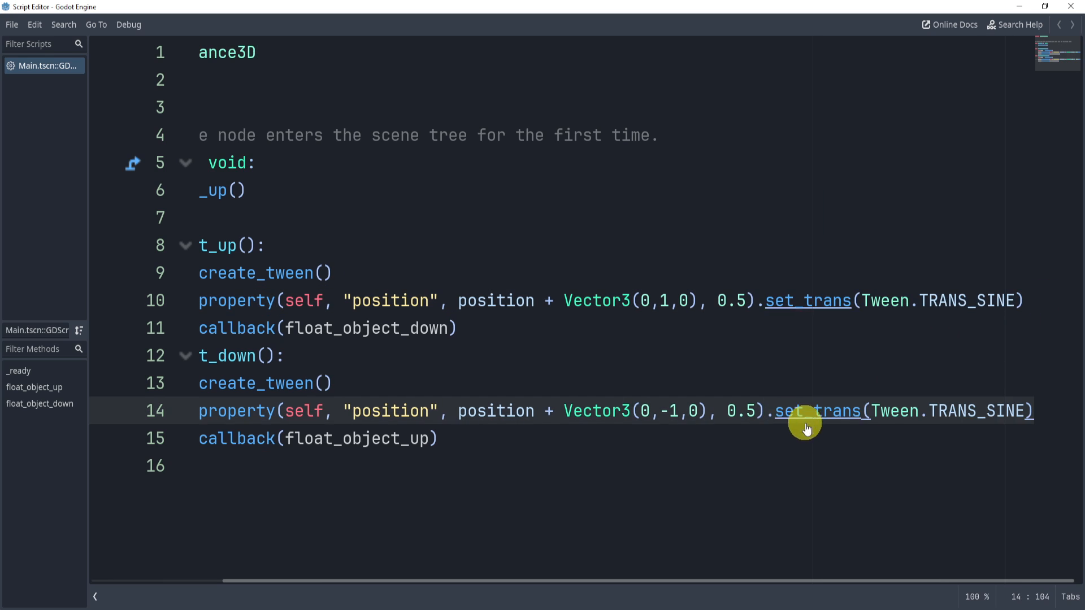
# Step: Return to the 3D sword scene and run it in the debug window
pyautogui.click(1074, 26)
pyautogui.click(908, 27)
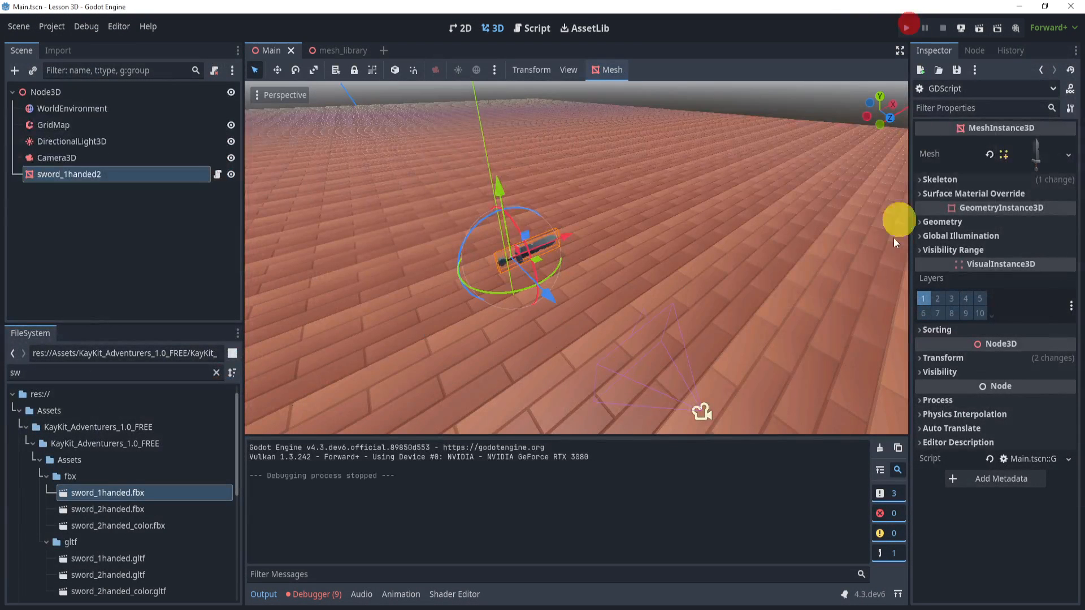